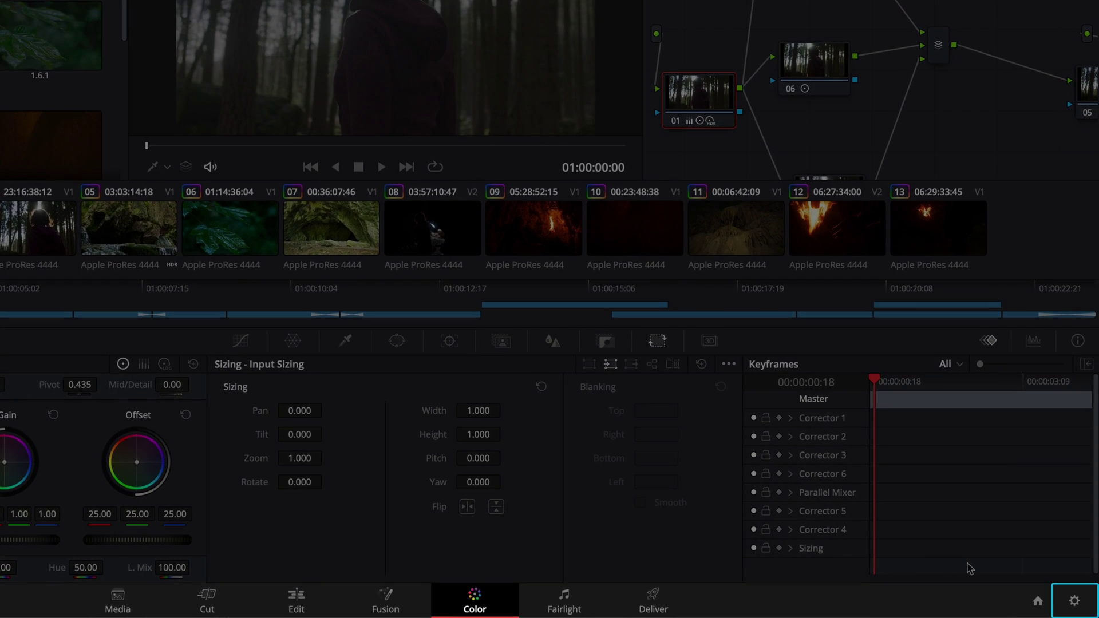
Step: Review the Dolby Vision colour settings in Project Settings, then cancel without saving
click(1074, 600)
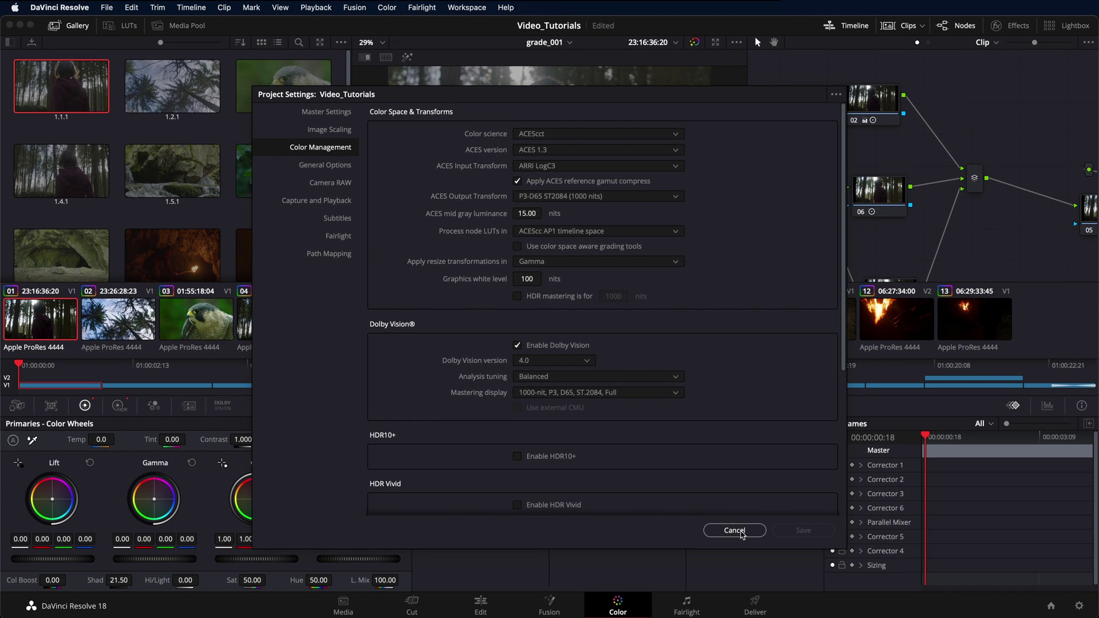
click(735, 531)
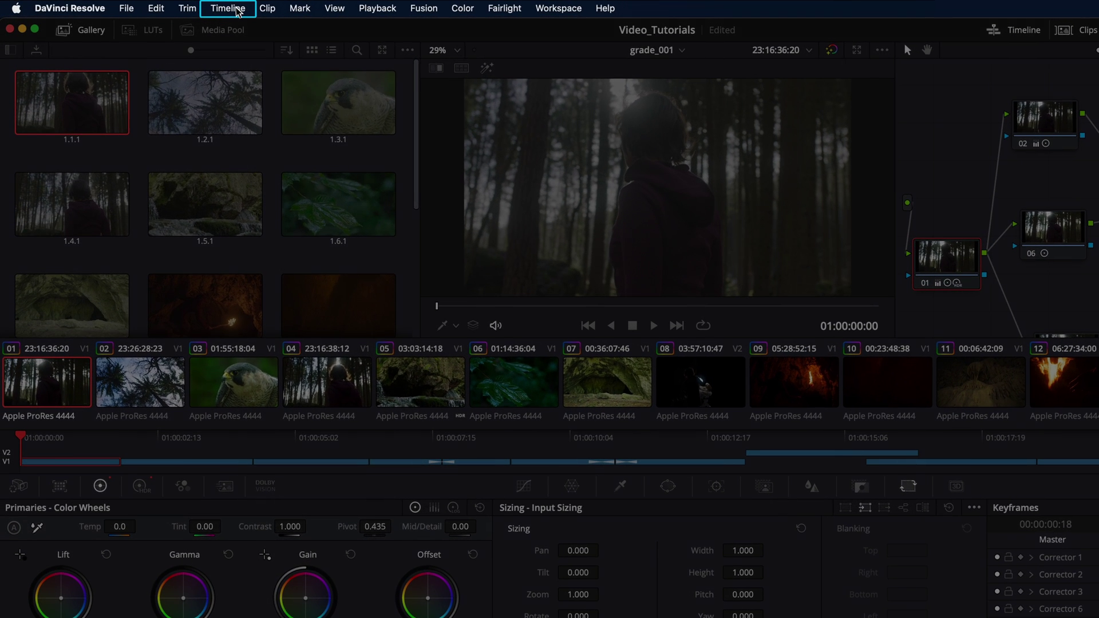
Step: Apply a 2.0 output blanking letterbox to the whole timeline
click(237, 12)
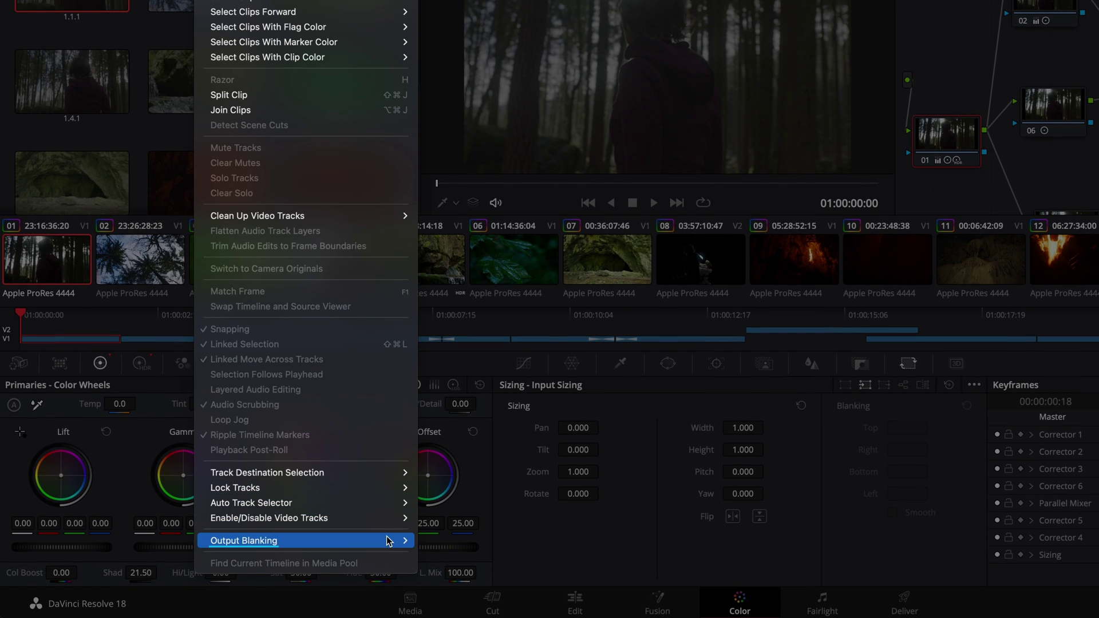
mouse_move(388, 542)
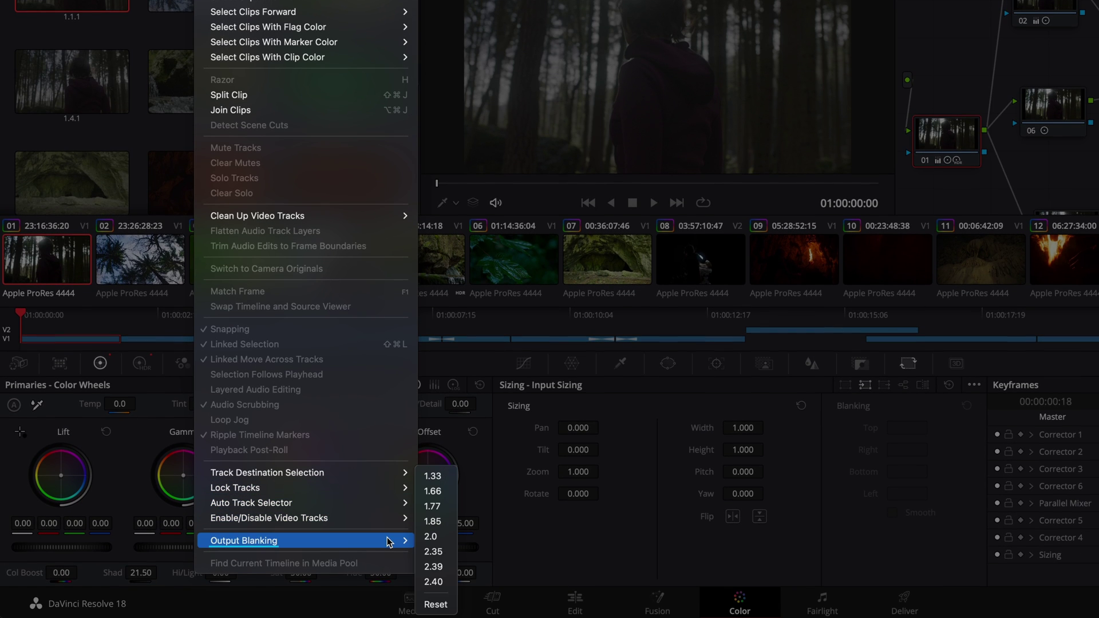
click(448, 540)
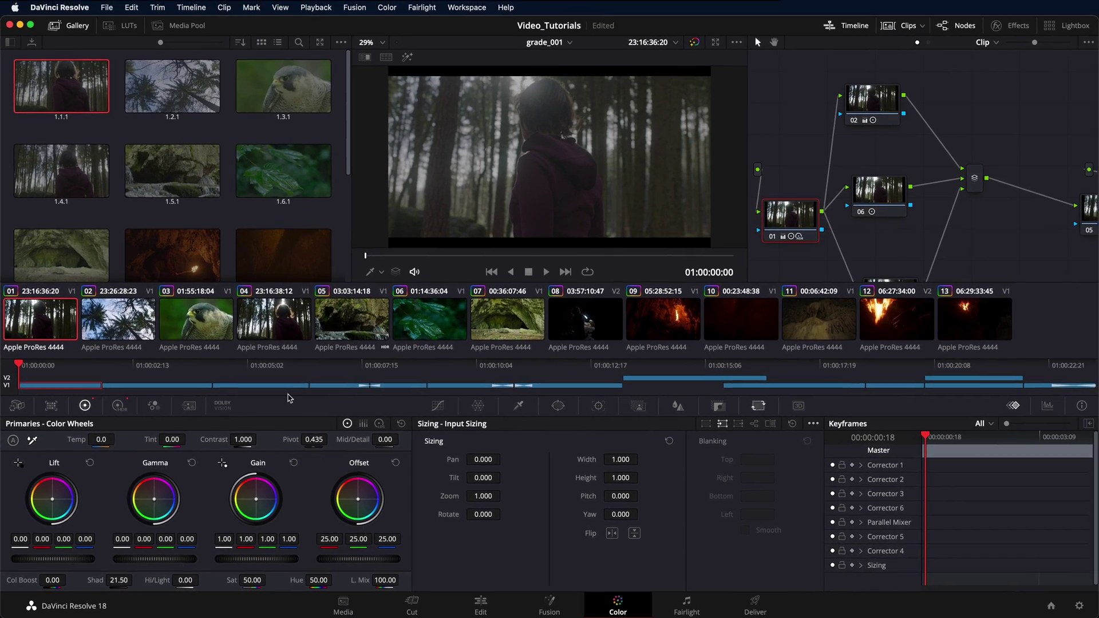
Step: Preview clips 02, 03 and 04 to check the letterbox bars
click(147, 331)
click(191, 331)
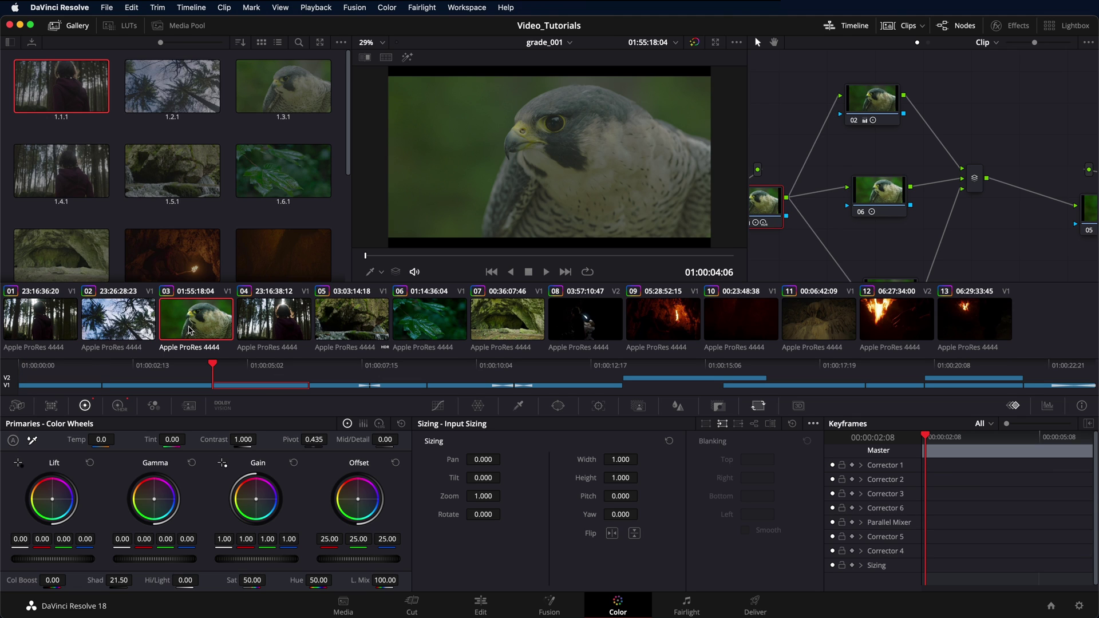
click(255, 331)
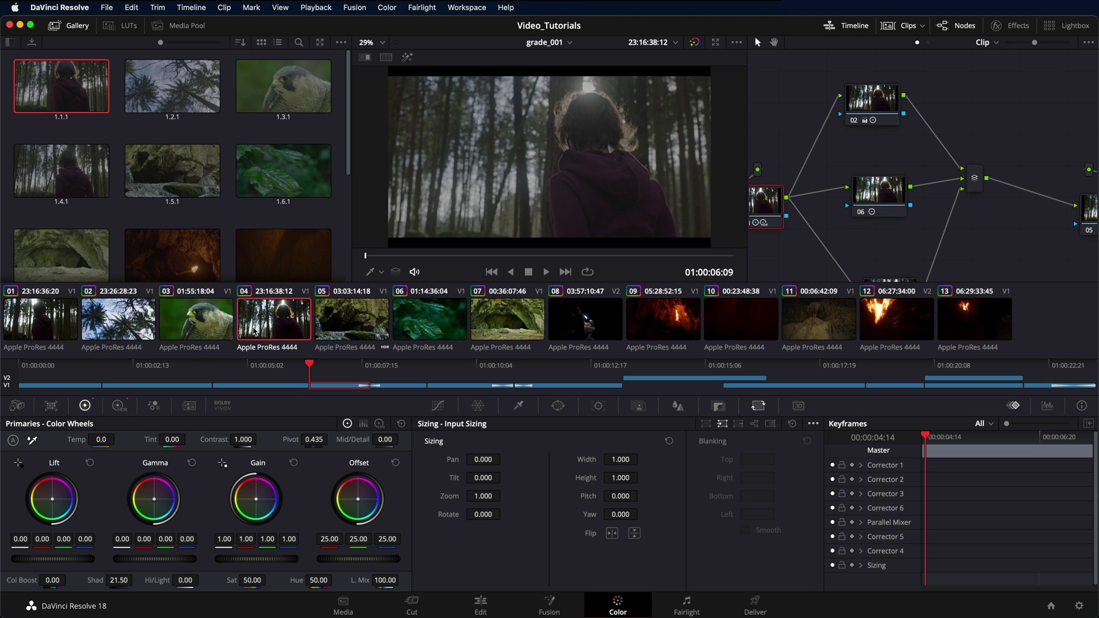
Step: Switch trees clip 02 to its own Clip blanking, off timeline blanking, in Output Sizing
click(153, 323)
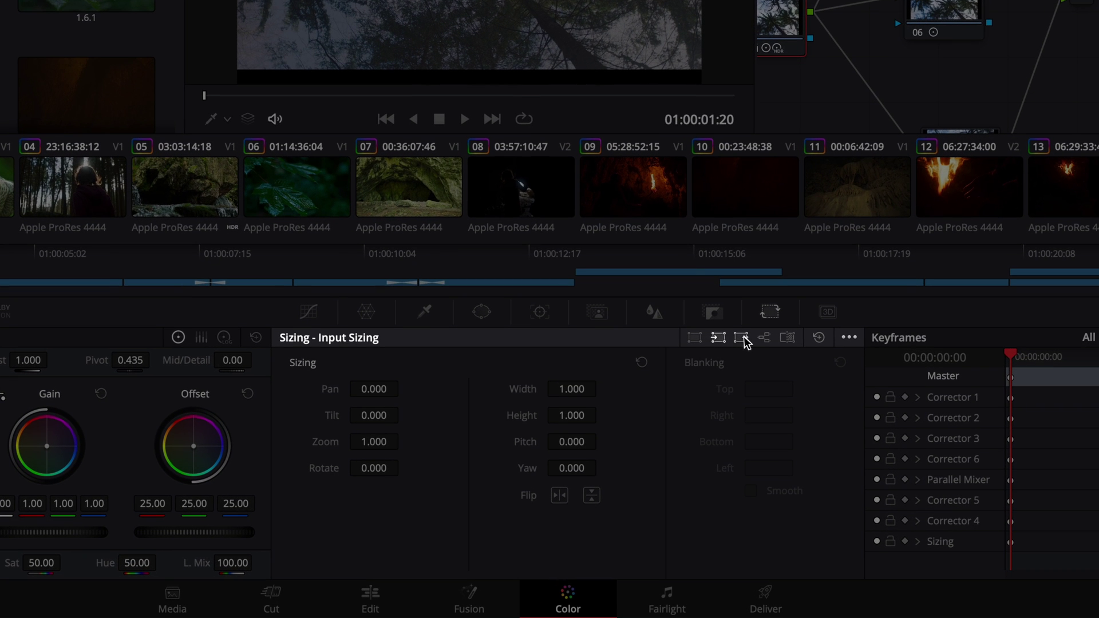
click(742, 337)
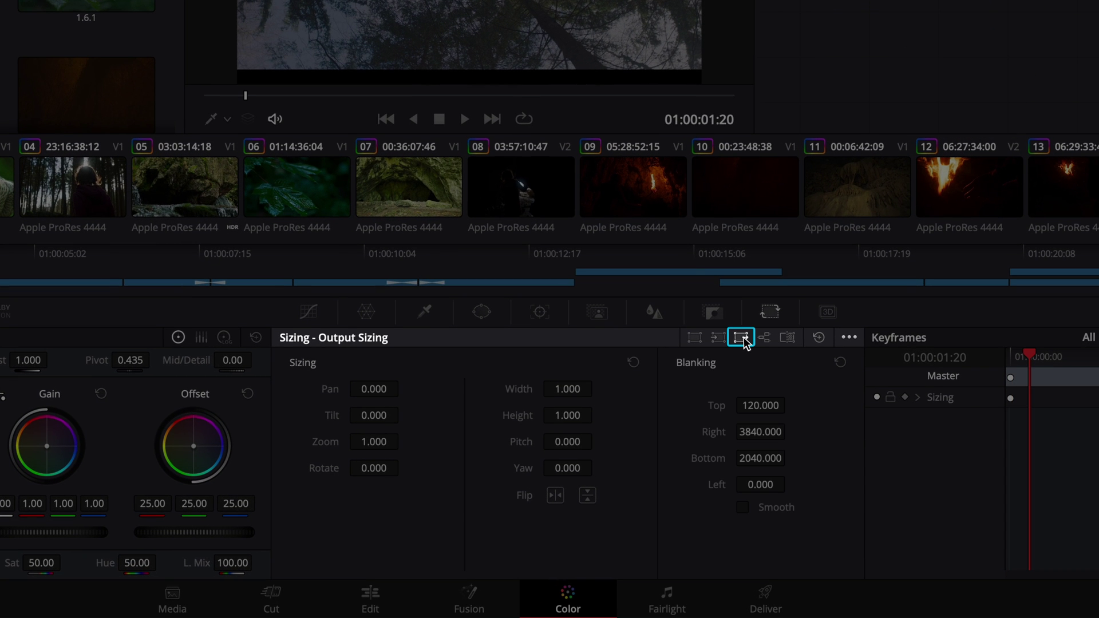
click(849, 338)
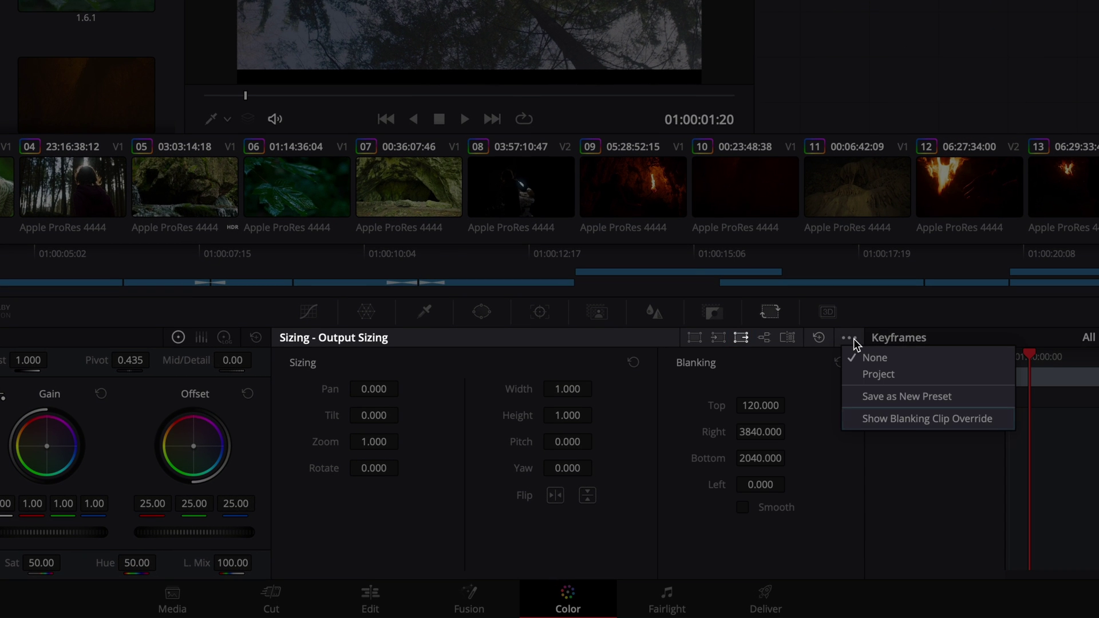
click(934, 419)
click(729, 394)
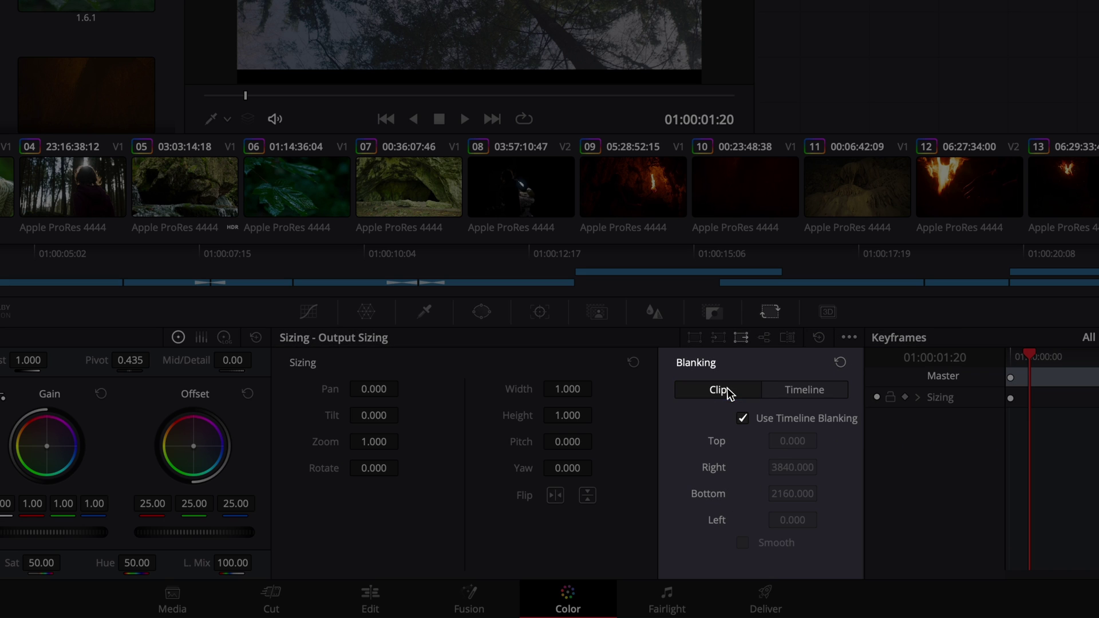
click(751, 417)
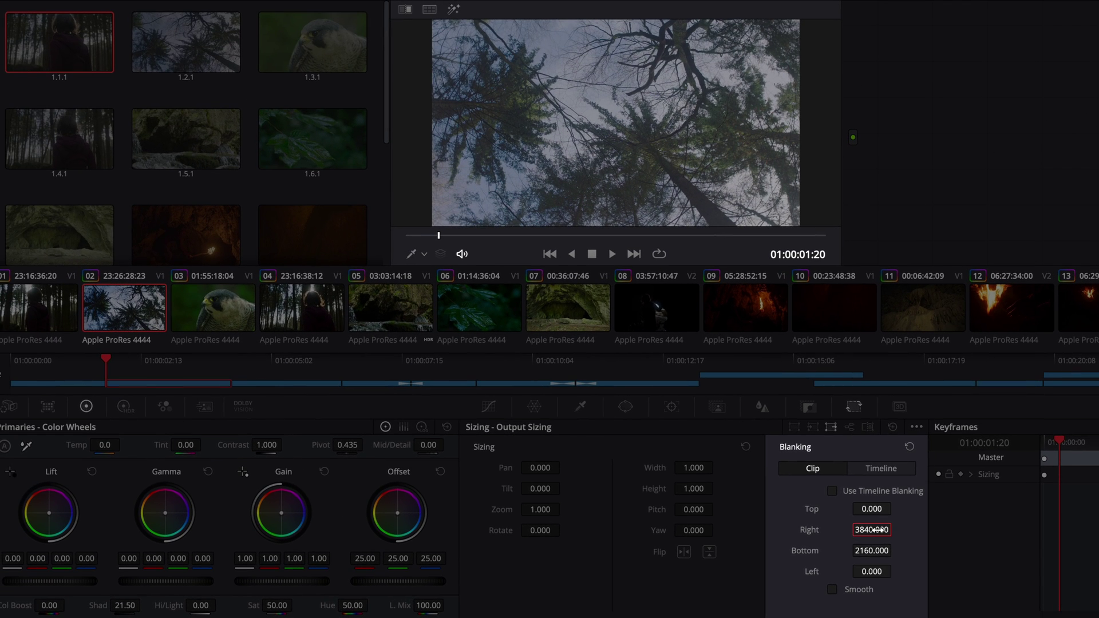
Step: Set clip 02's blanking to Right 3360 and Left 480
double_click(870, 529)
text(3360)
key(Return)
double_click(874, 571)
text(48)
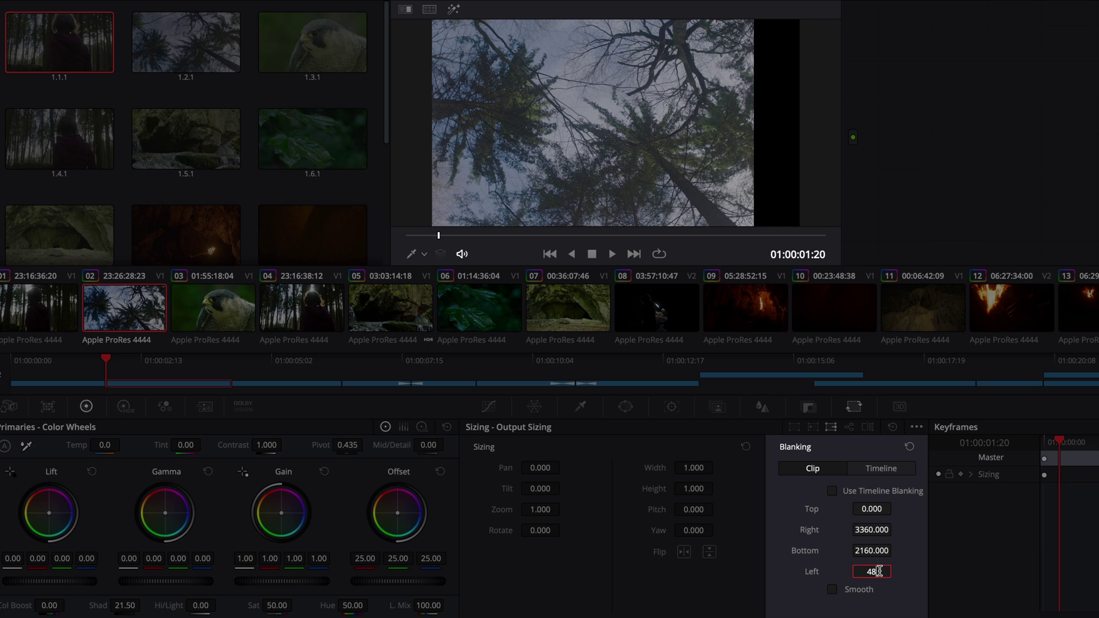
text(0)
key(Return)
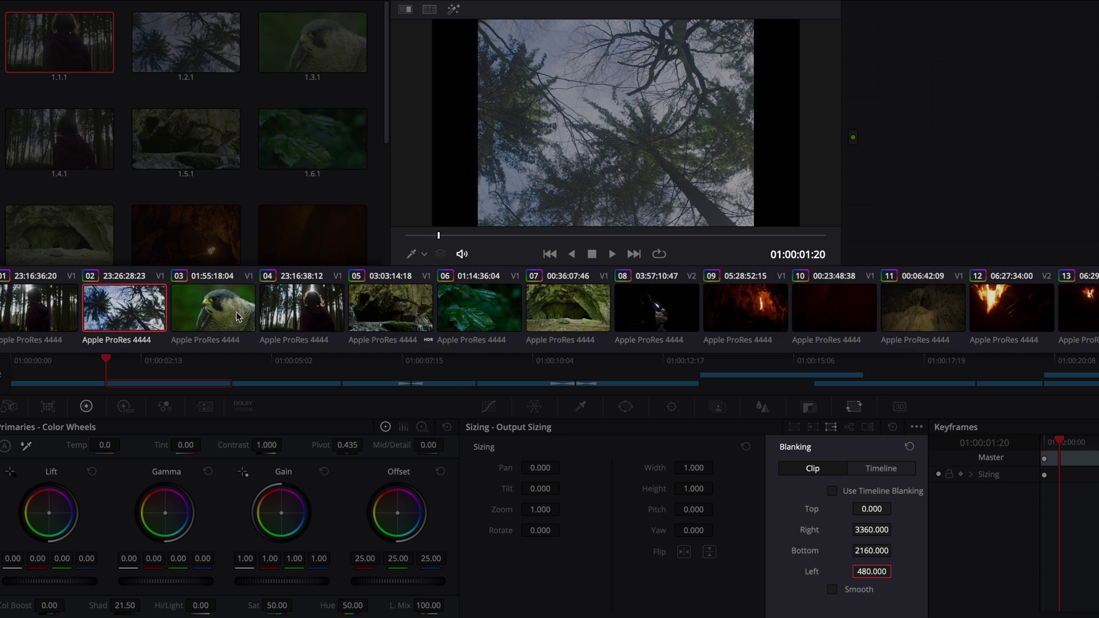
Step: Select forest girl clip 04 and give it Clip blanking instead of timeline blanking
click(238, 316)
click(285, 315)
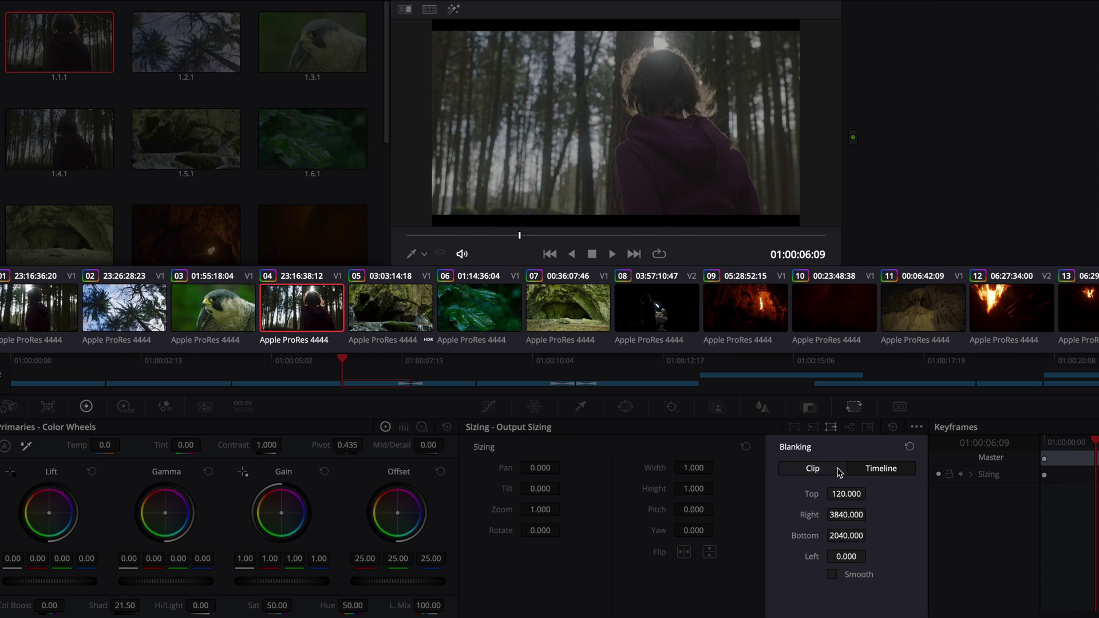
click(840, 473)
click(858, 493)
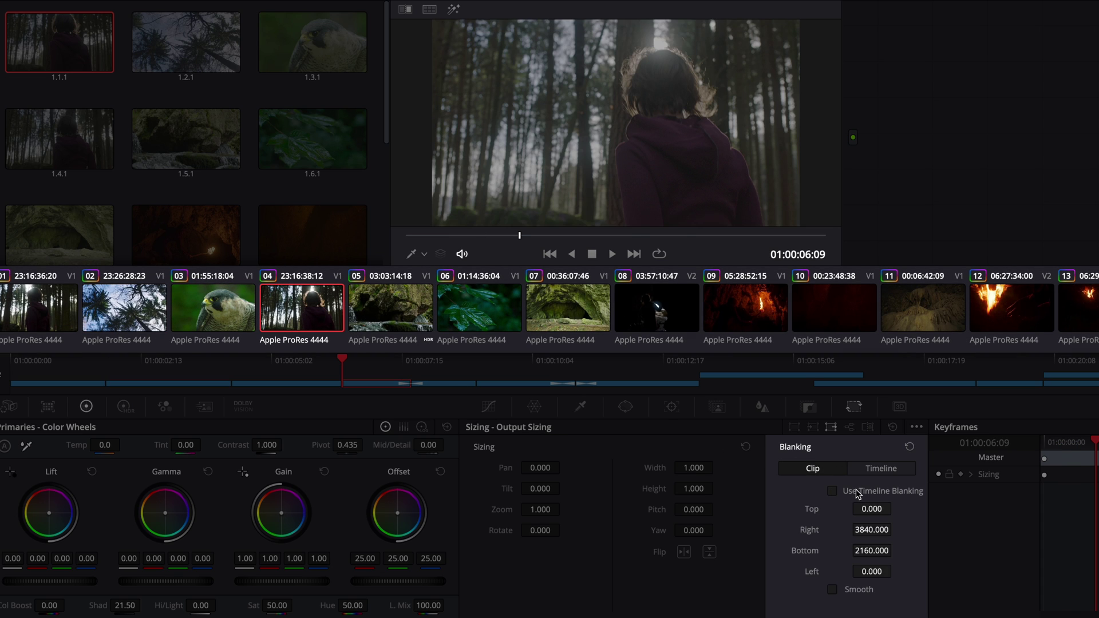
Step: Enter blanking Right 3360 and Left 480 for clip 04
click(876, 529)
text(3360)
key(Tab)
key(Tab)
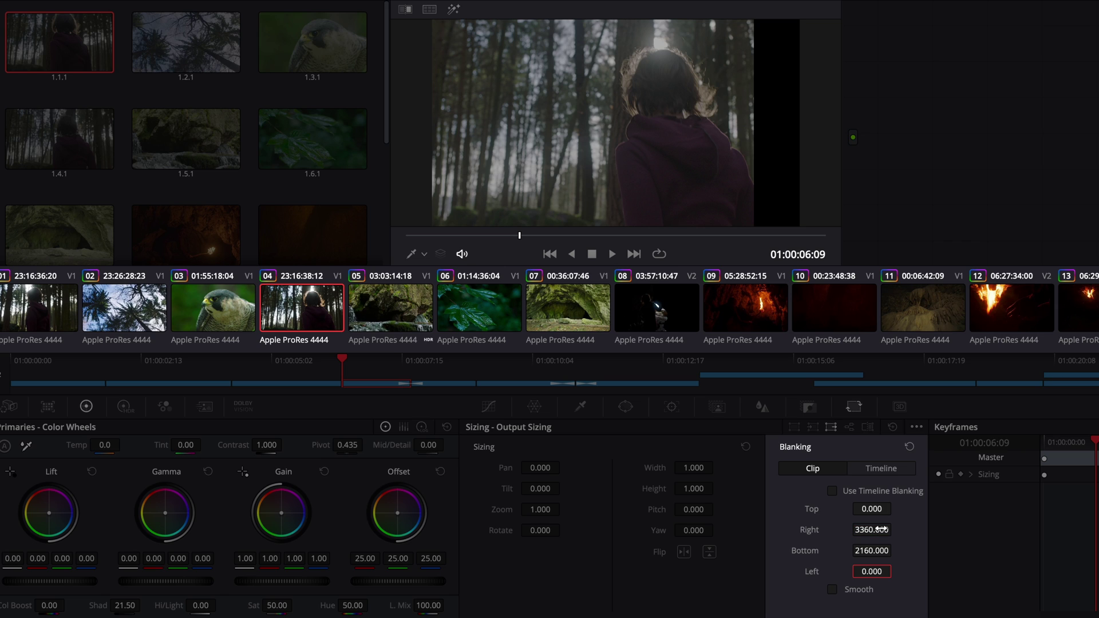
text(480)
key(Return)
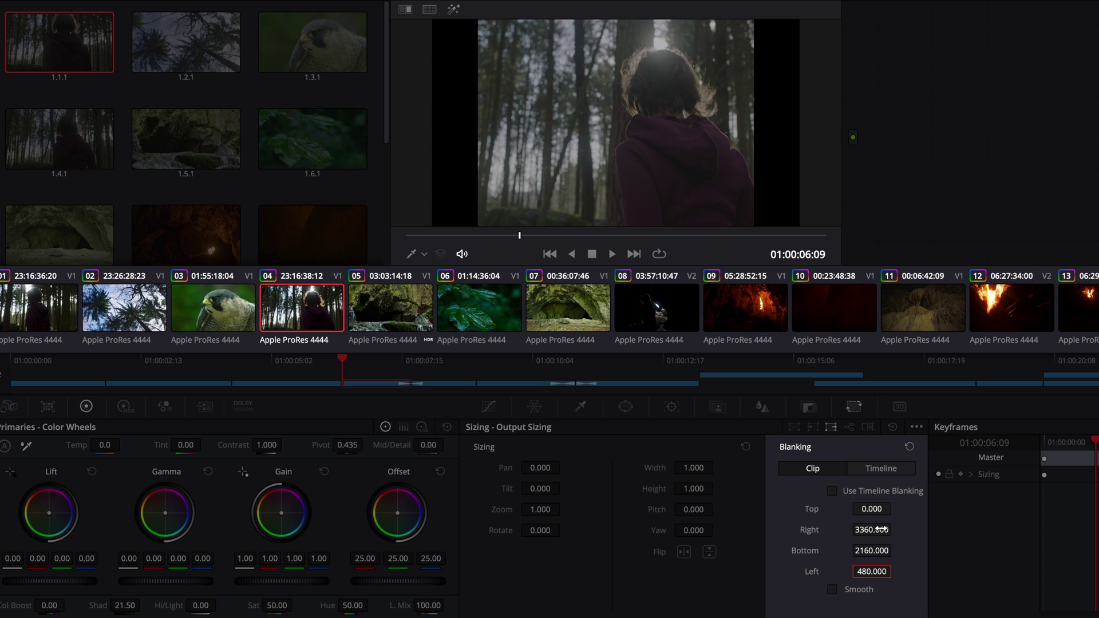
Step: Check clips 05, 04 and 03 to confirm which are pillarboxed or letterboxed
click(400, 324)
click(331, 324)
click(247, 324)
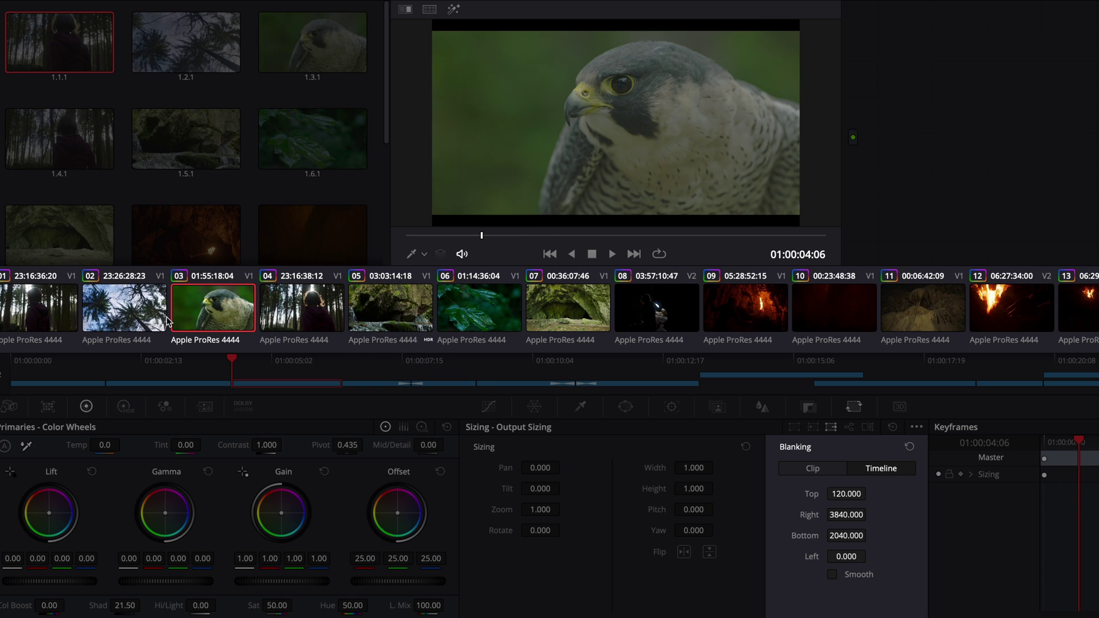
click(162, 322)
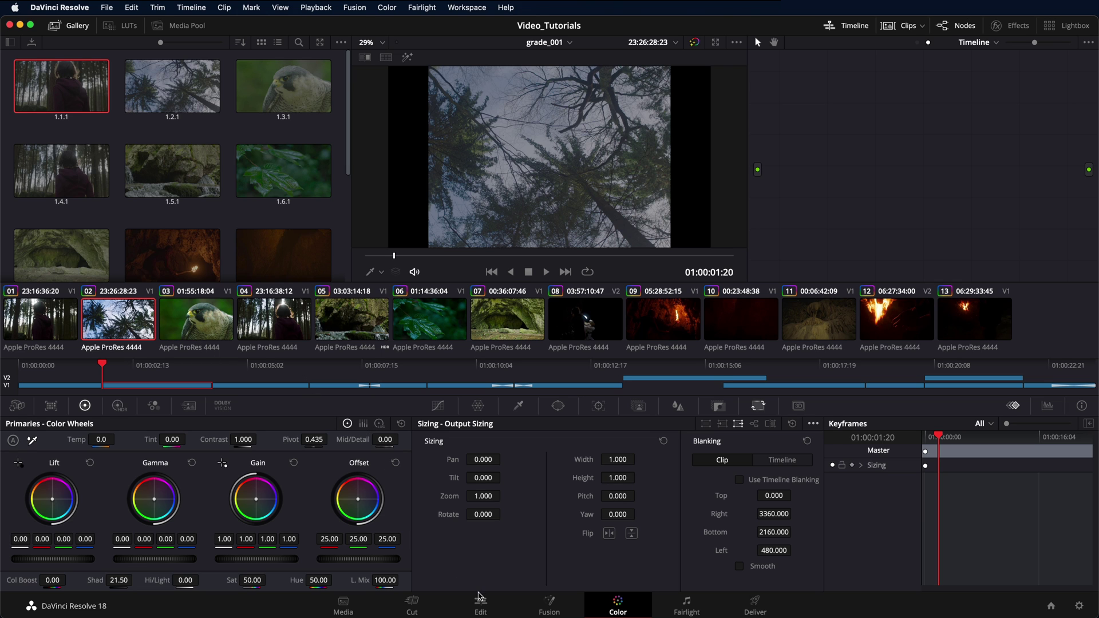
Step: On the Edit page, duplicate the grade_001 timeline and open grade_001 copy
click(481, 604)
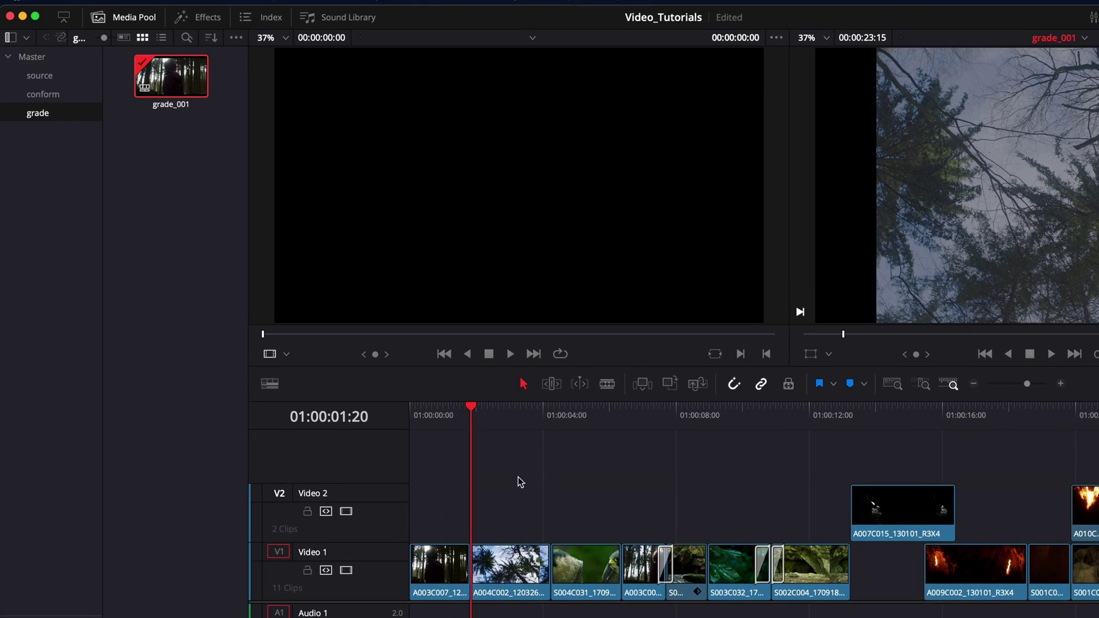
right_click(188, 84)
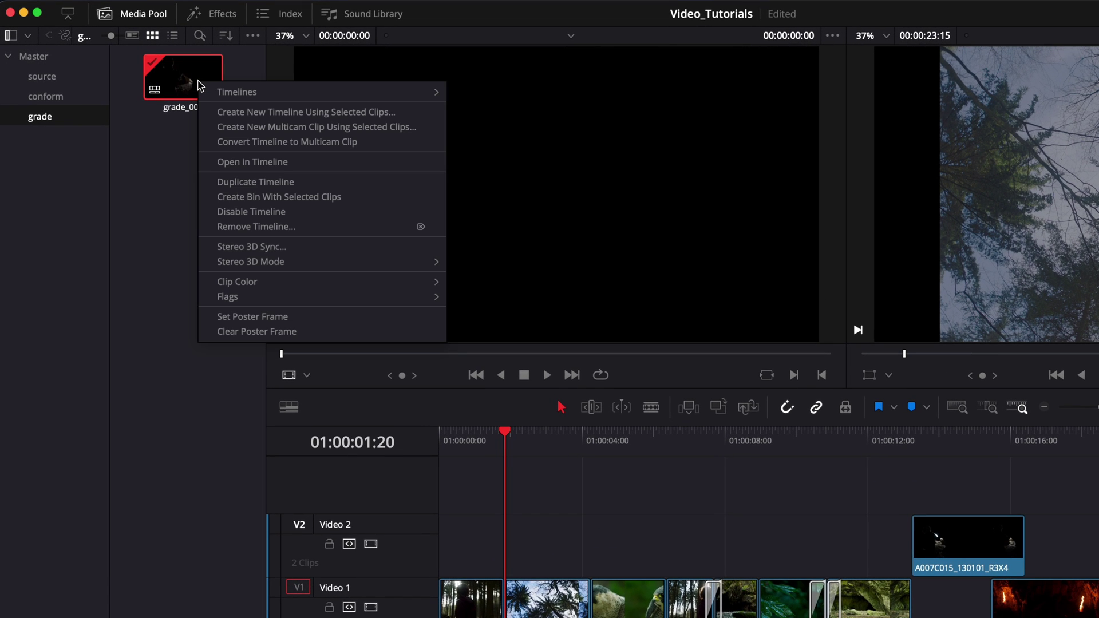
click(219, 181)
click(215, 178)
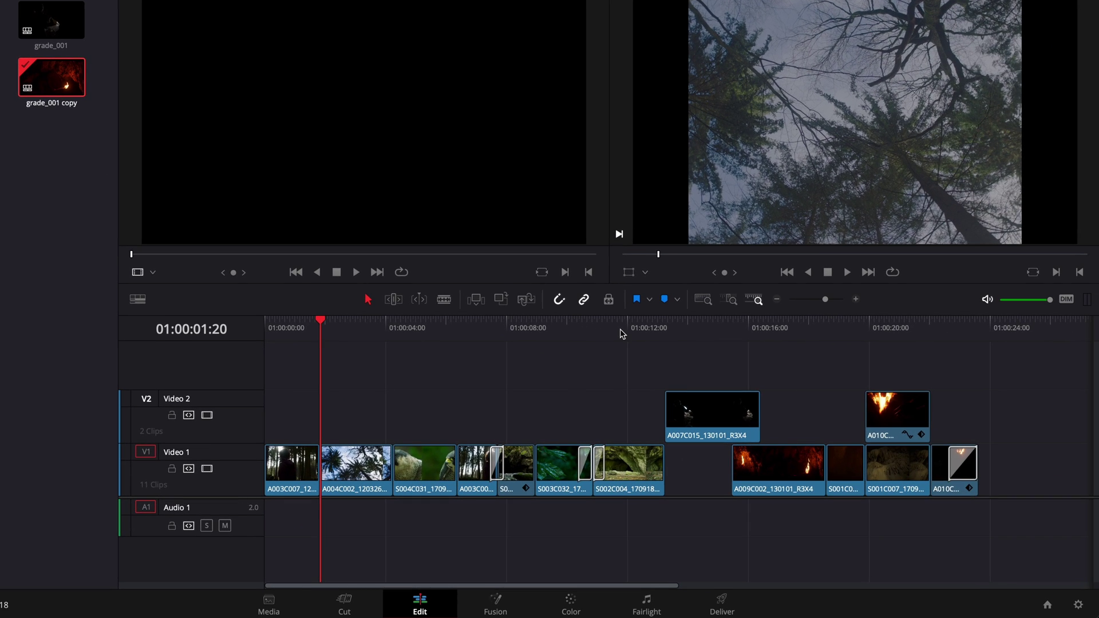
Step: Move clip A007C015_130101_R3X4 from Video 2 down into the Video 1 gap
click(623, 334)
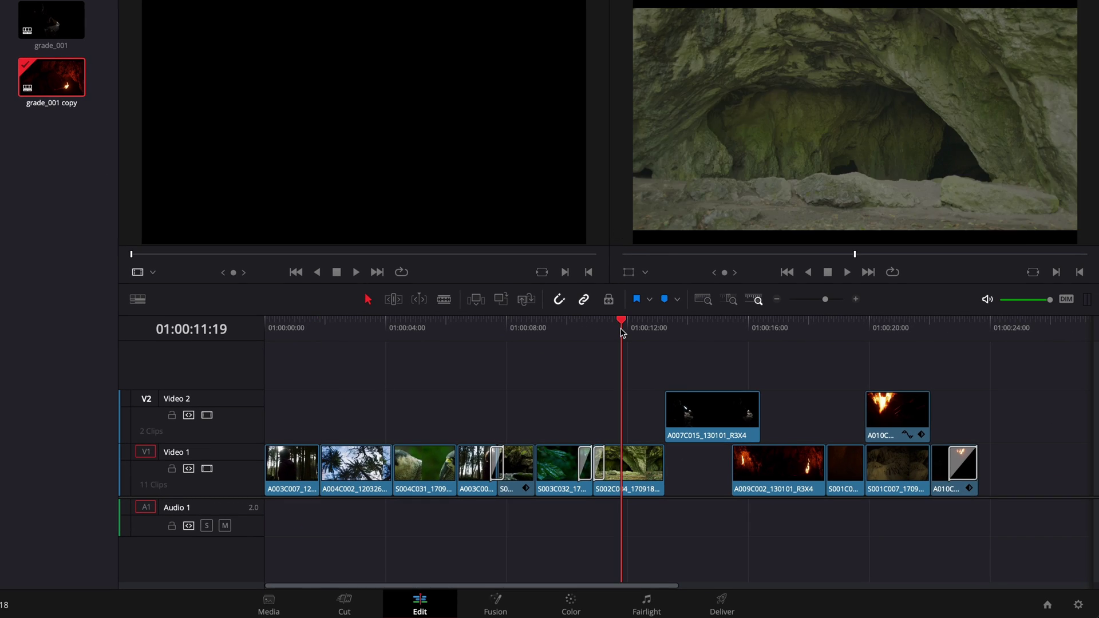
drag(623, 334, 665, 332)
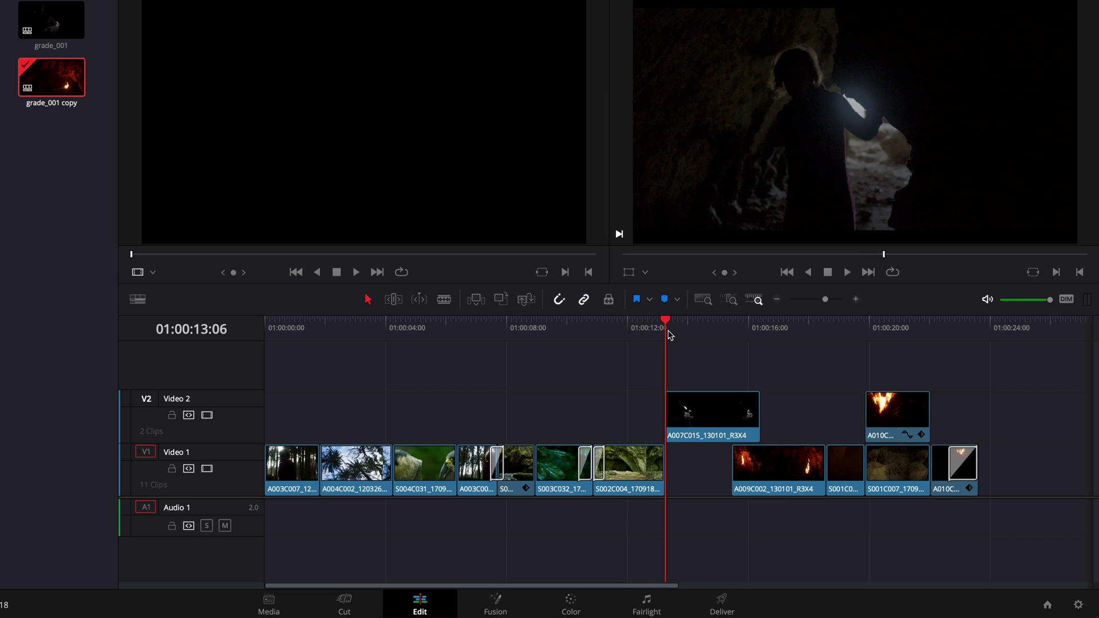
click(684, 404)
drag(703, 413, 704, 452)
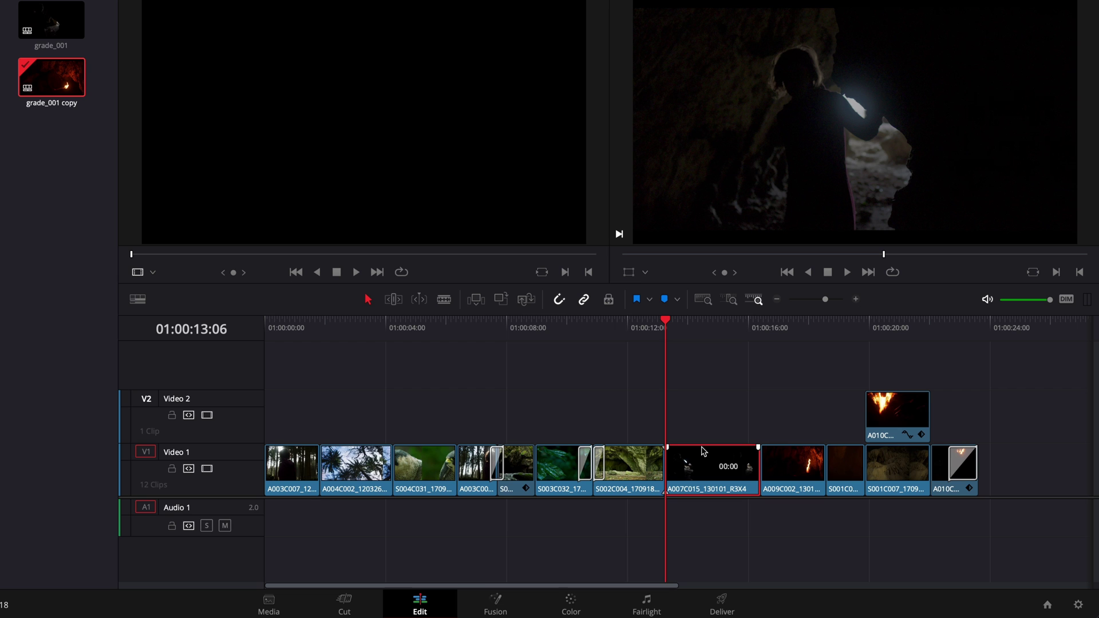
Step: Combine the overlapping fire clips into a compound clip named composite_cave
click(728, 334)
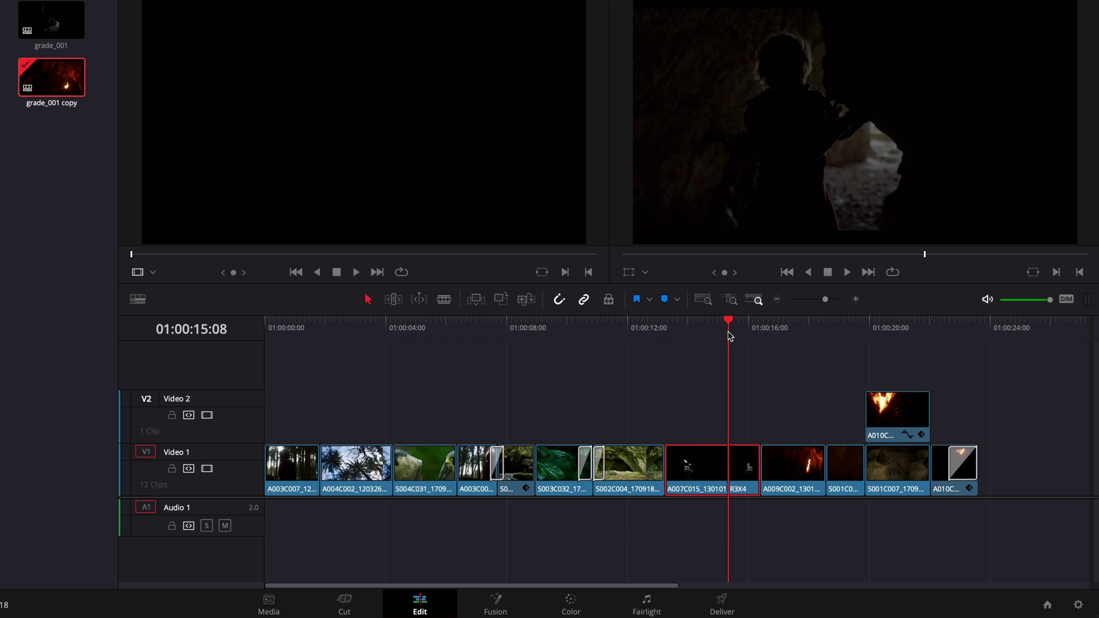
click(787, 330)
drag(882, 331, 889, 333)
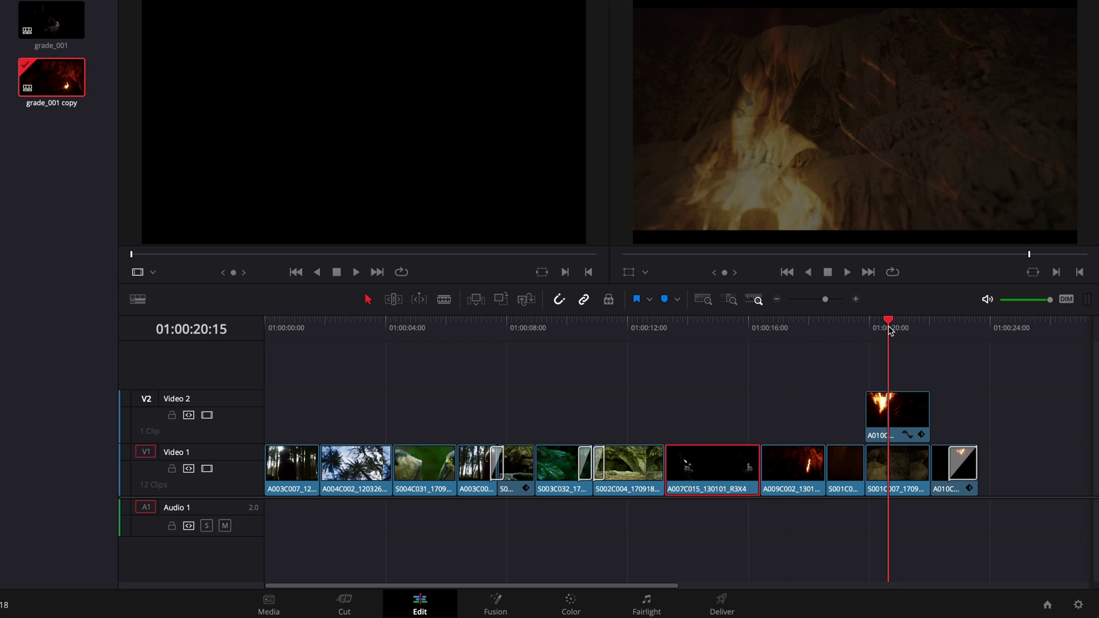
click(903, 407)
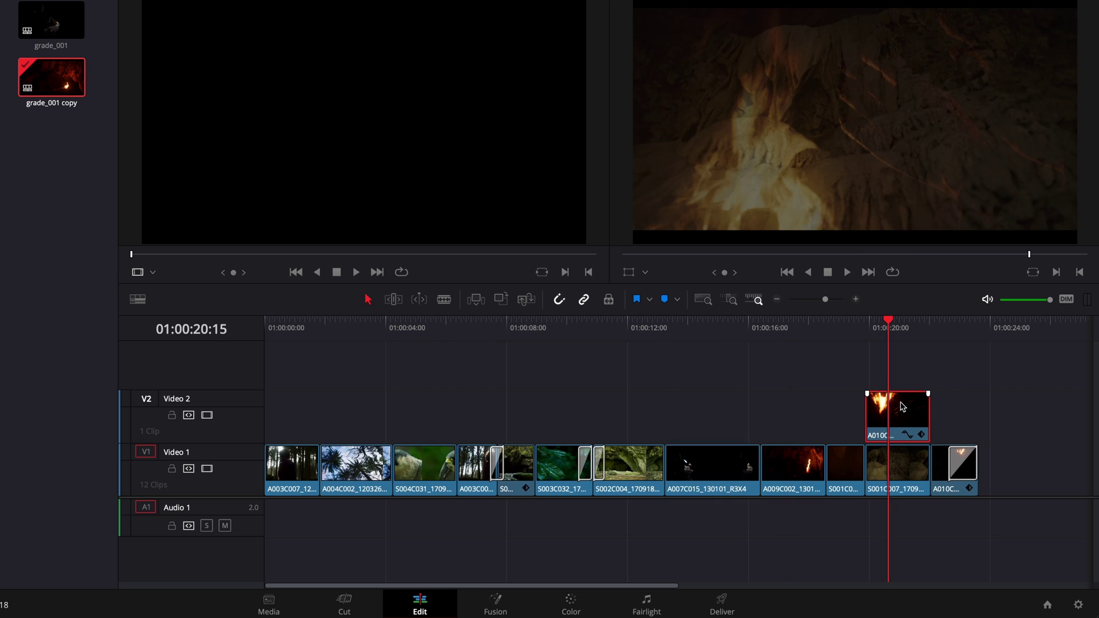
right_click(899, 464)
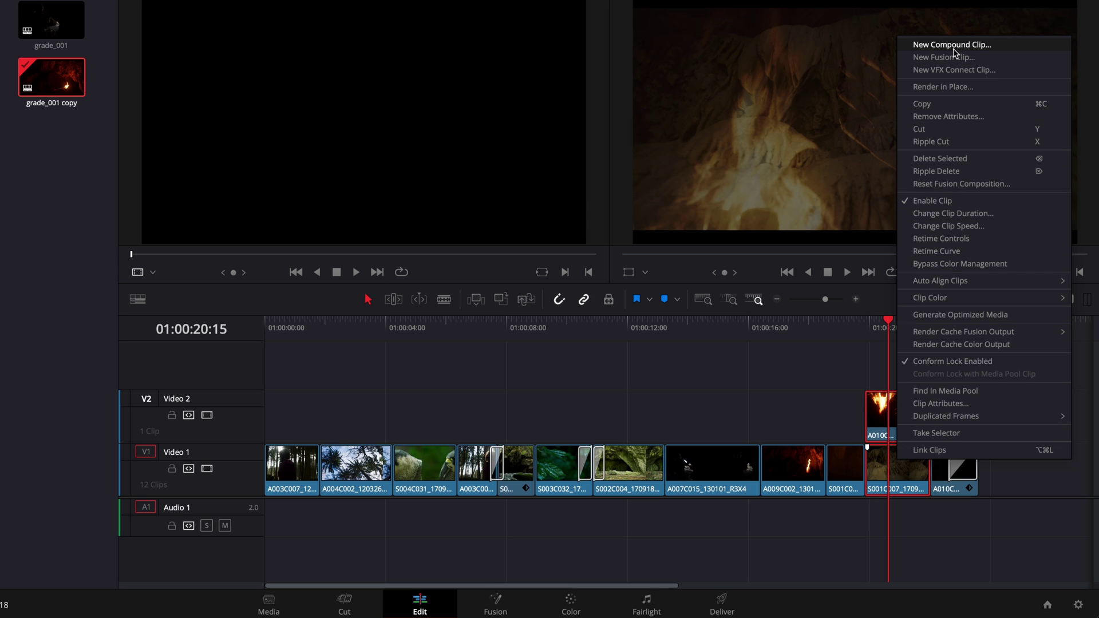
click(952, 45)
text(composit)
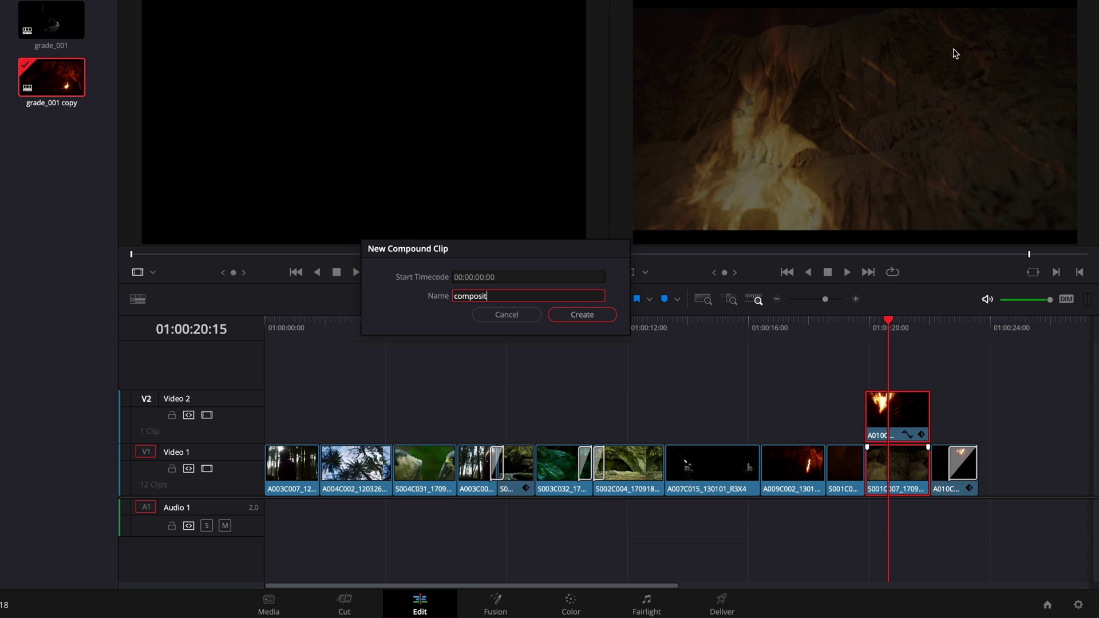
text(e_cave)
key(Return)
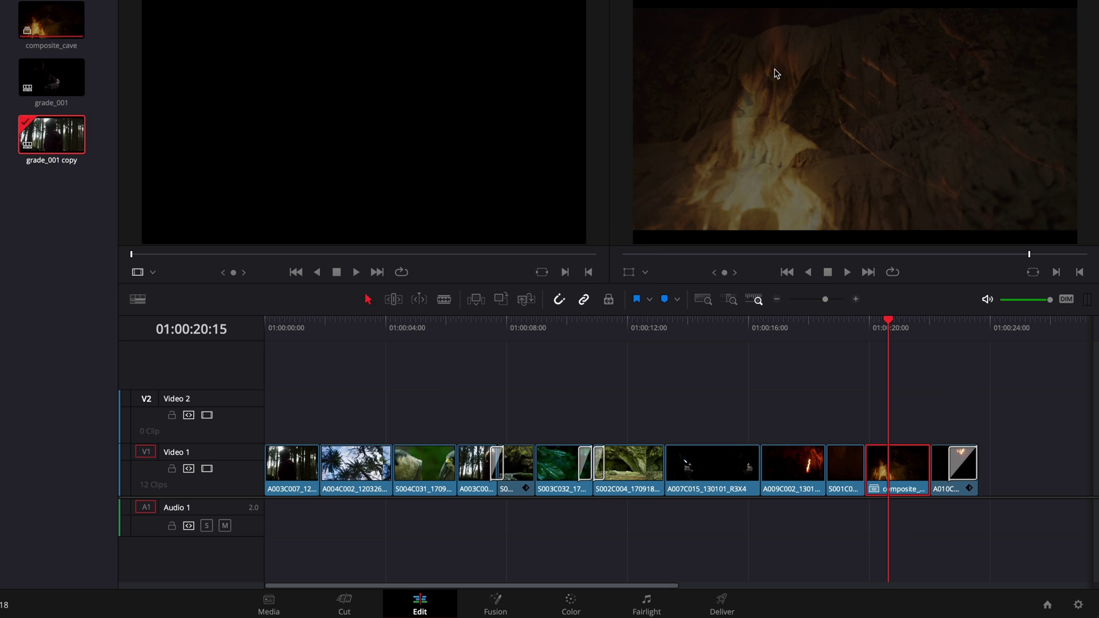
click(898, 332)
drag(900, 334, 702, 327)
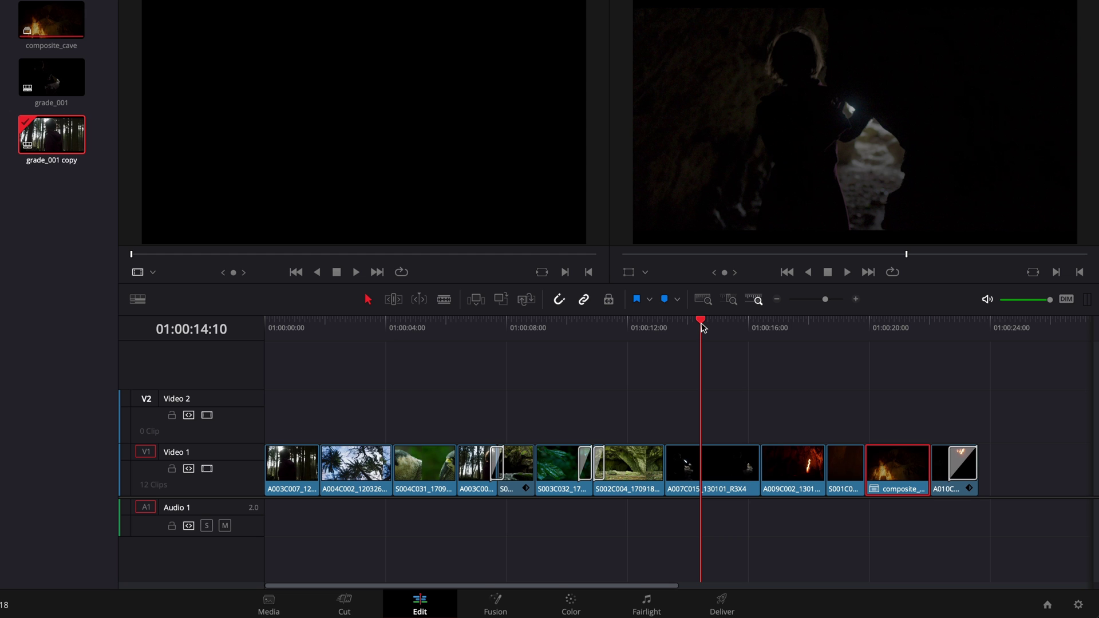
click(1077, 606)
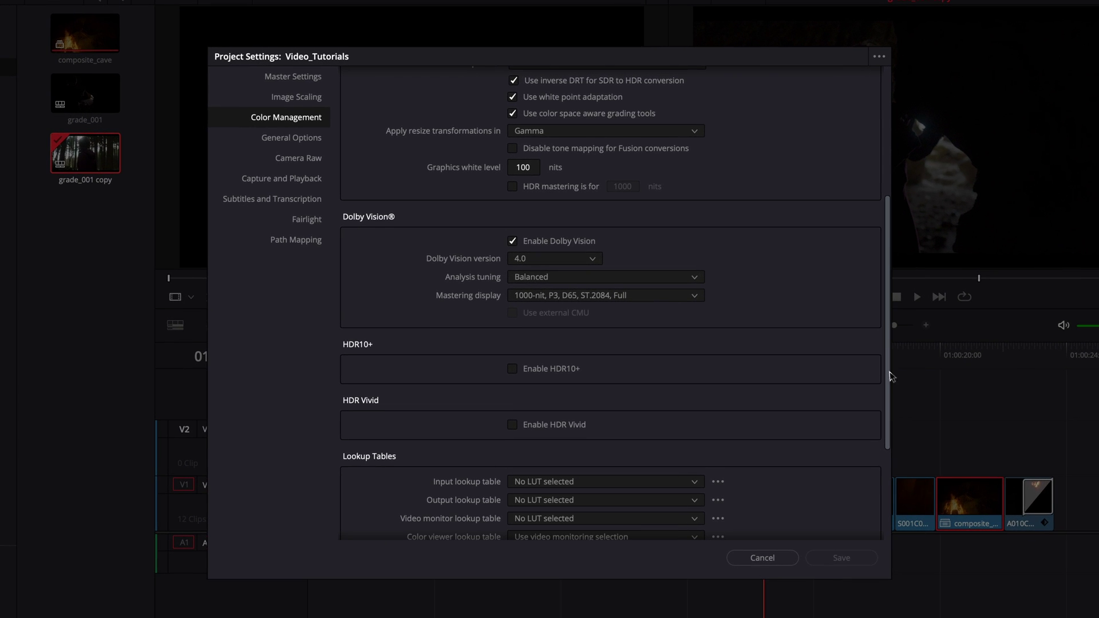
click(693, 277)
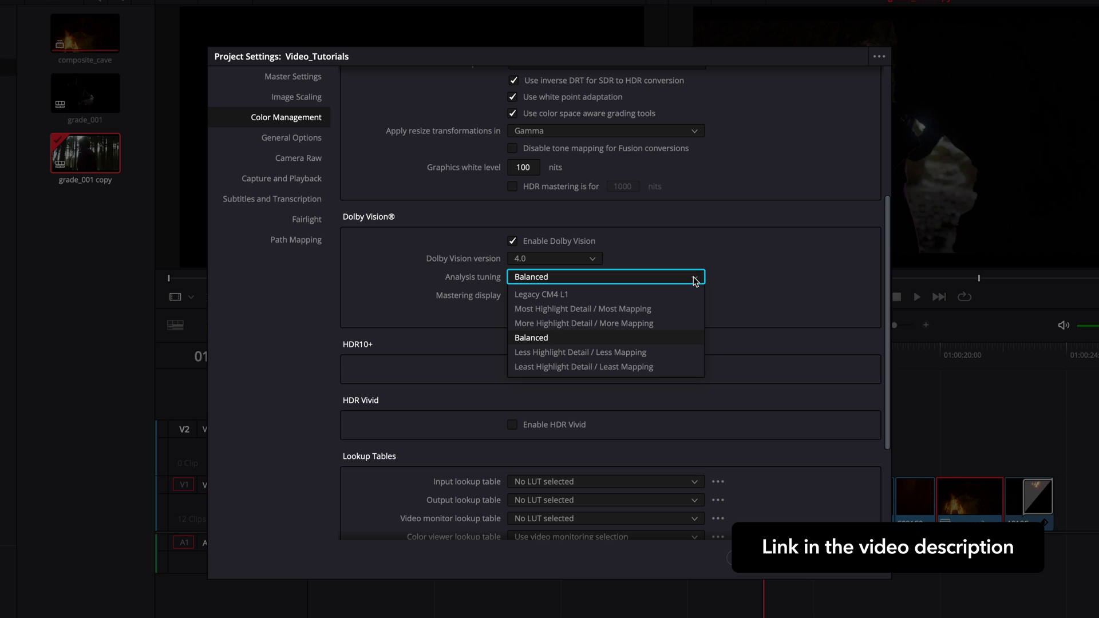
click(680, 337)
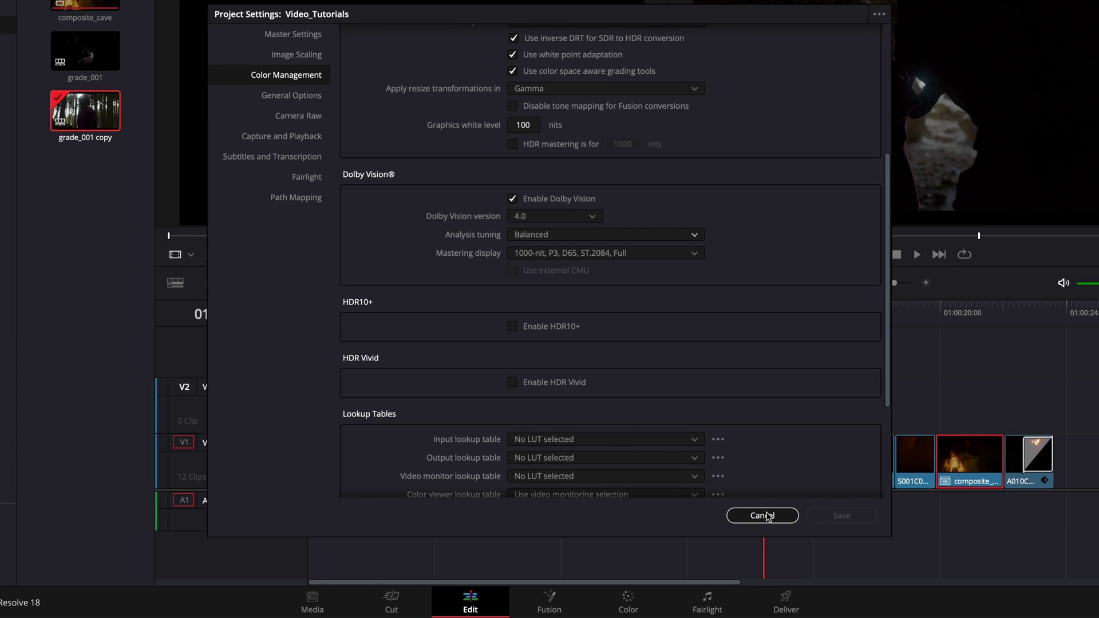
Step: Cancel Project Settings and open Dolby Vision Primary Trims on the Color page, targeting 100-nit BT.709
click(763, 558)
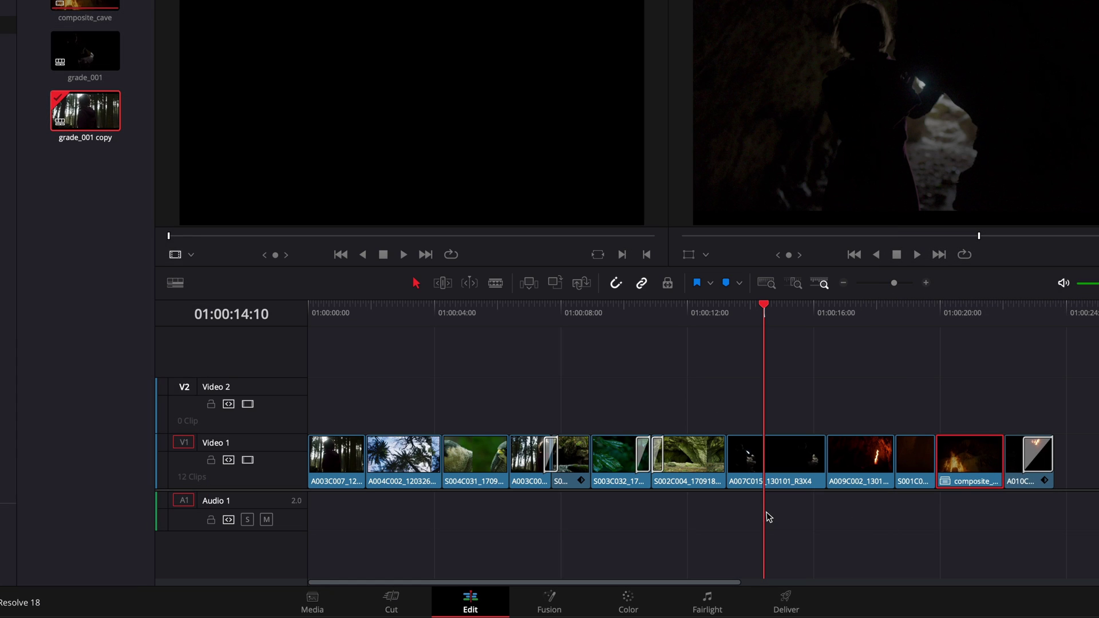
click(625, 600)
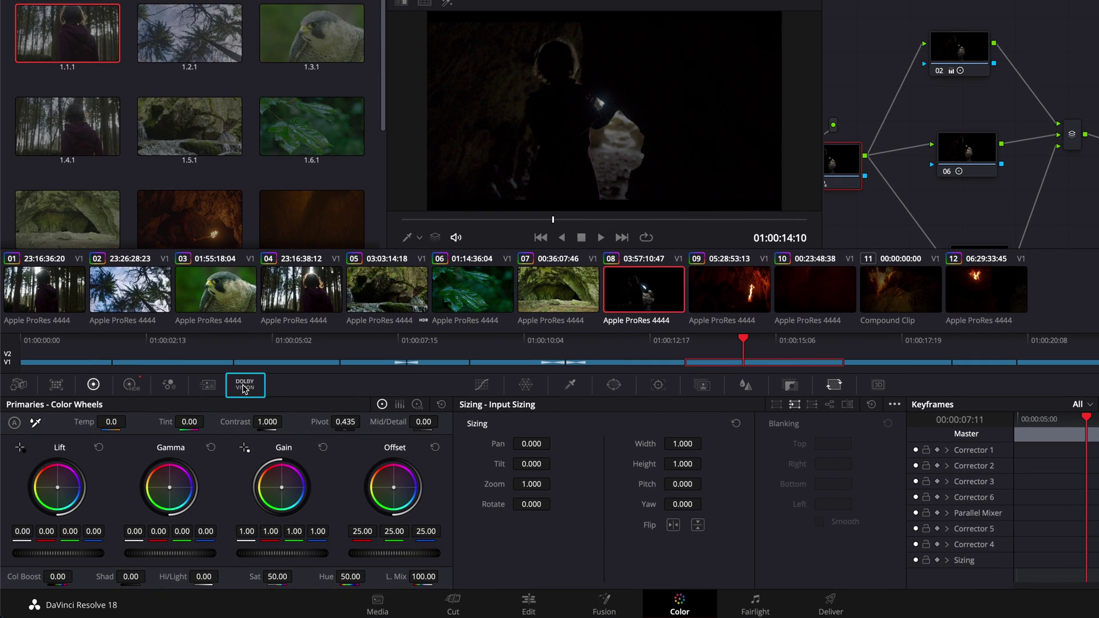
click(245, 389)
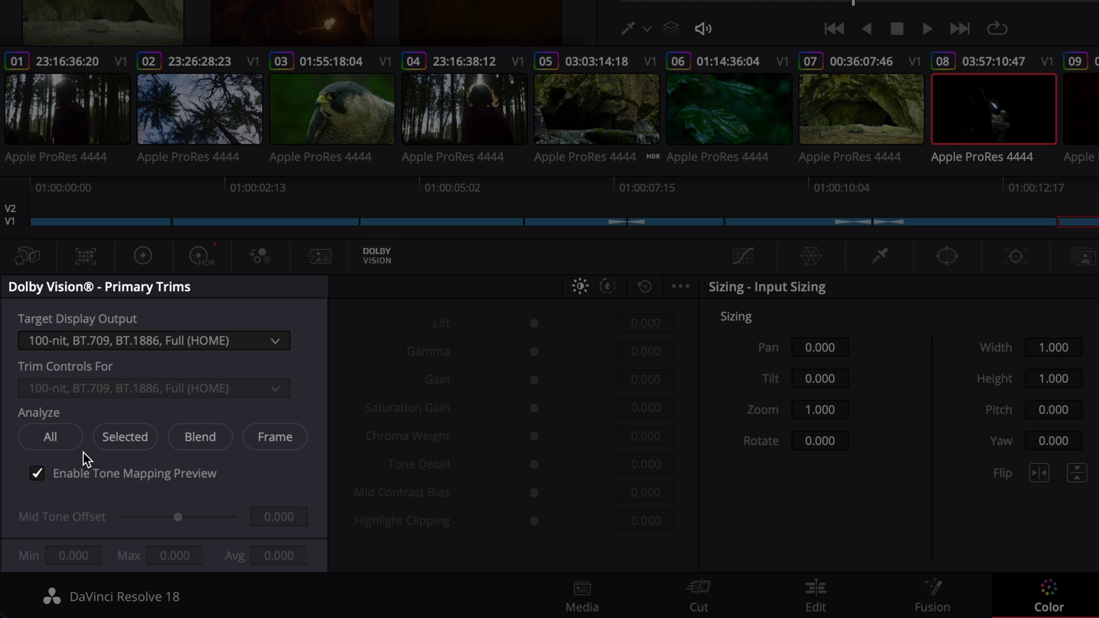
Step: Run Dolby Vision Analyze All, flagging every clip HDR (clip 08: Max 0.717, Avg 0.036)
click(57, 440)
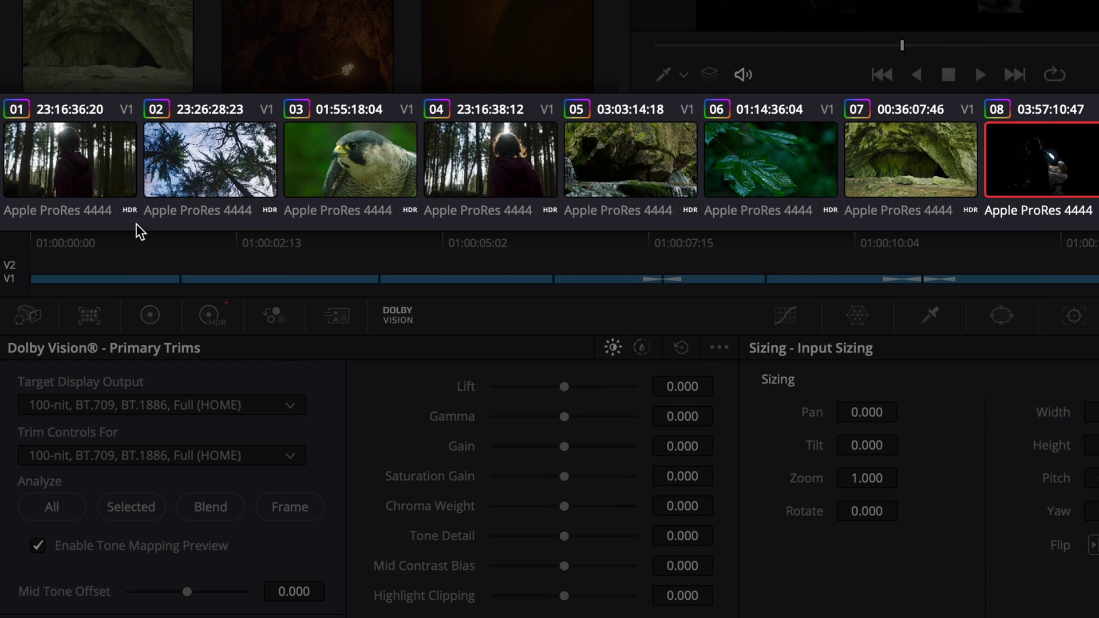
Step: Read L1 values for clips 01 through 04, ending on clip 04 at Max 0.729, Avg 0.258
click(109, 184)
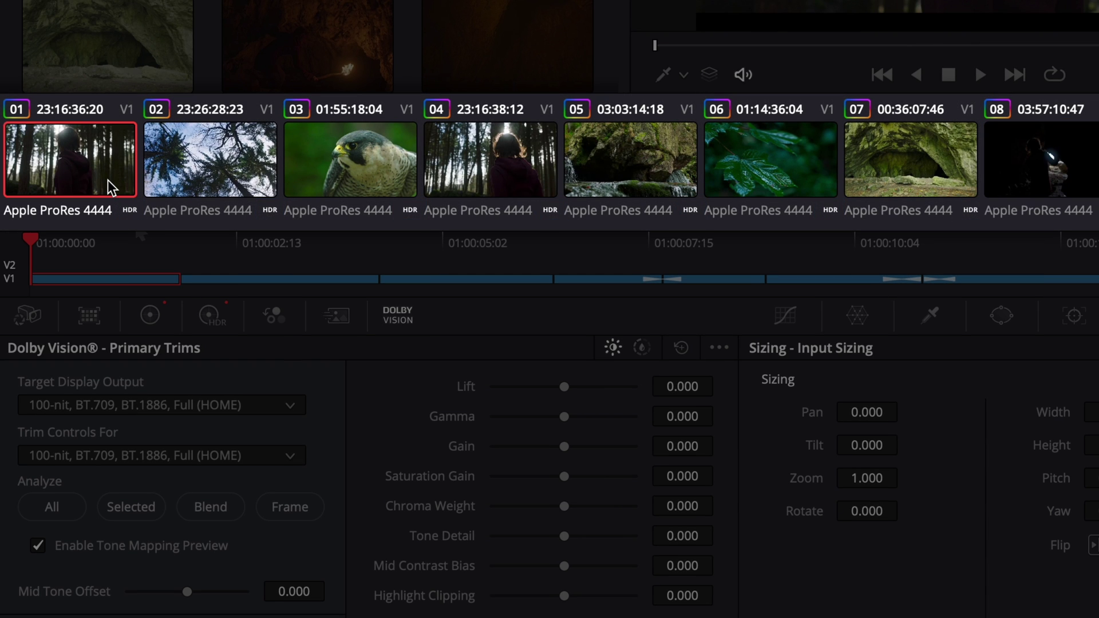
click(201, 184)
click(320, 174)
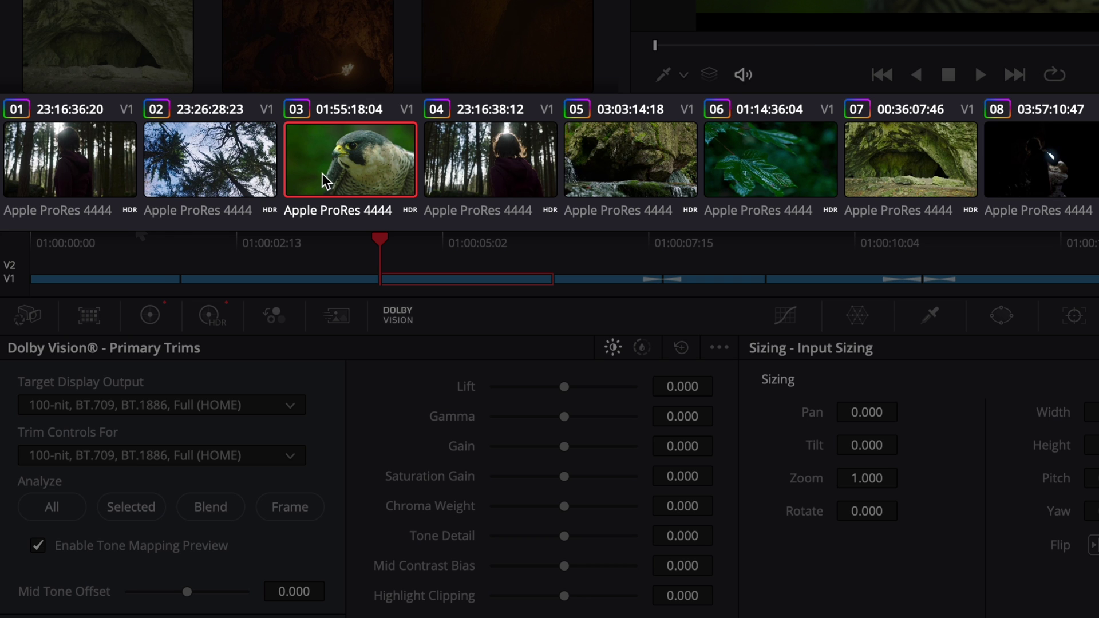
click(453, 173)
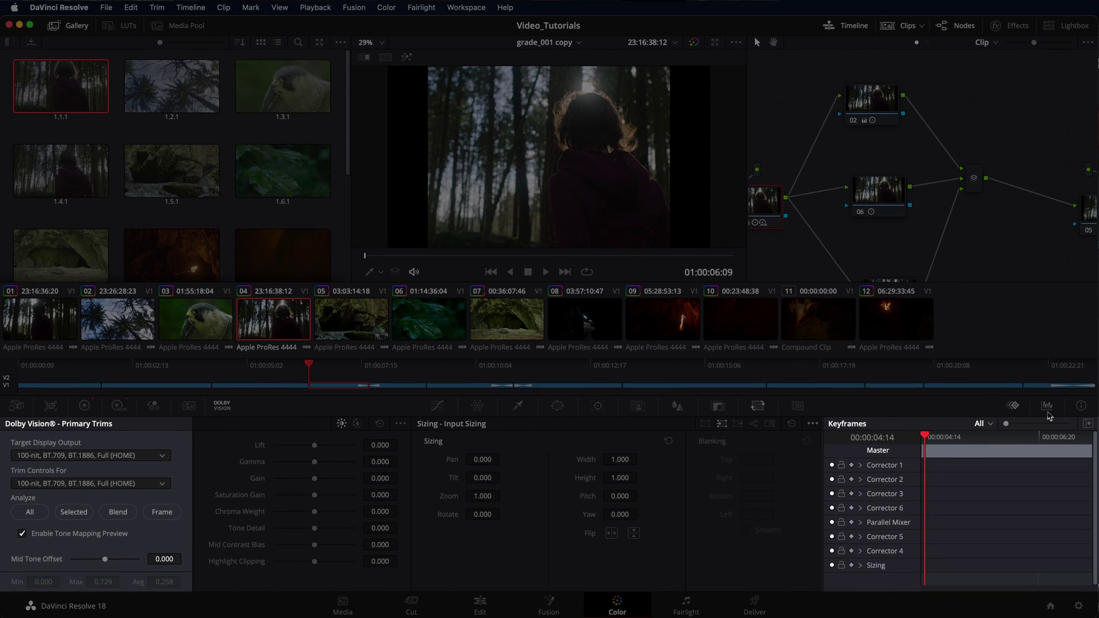
Step: Show the scopes on a 10-bit waveform scale, play the timeline, and return to clip 04
click(1048, 410)
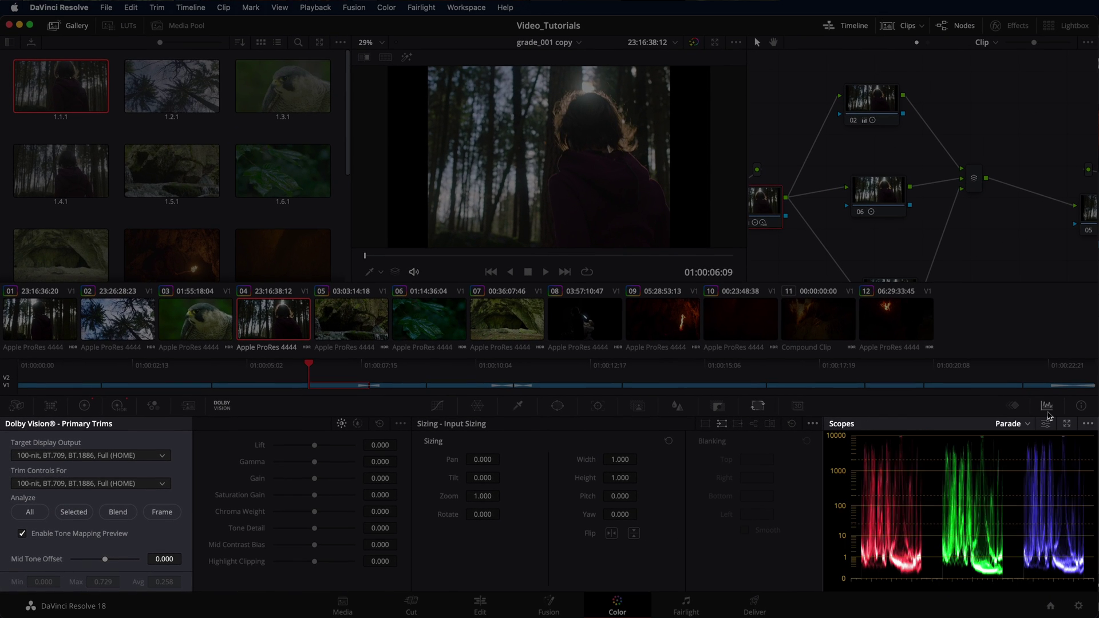
click(1087, 424)
mouse_move(1084, 438)
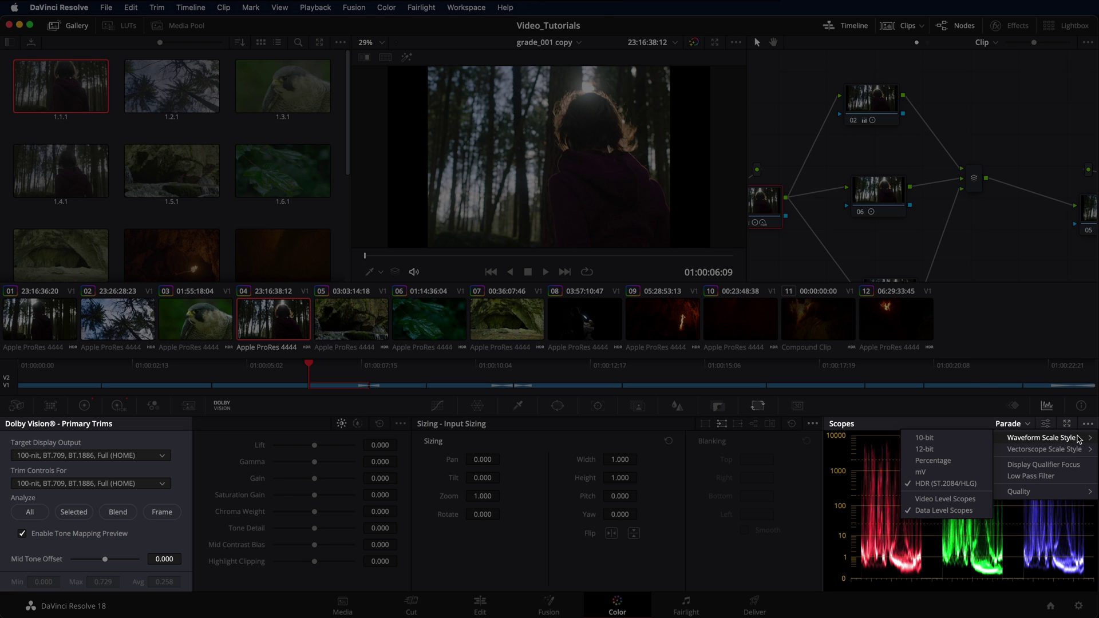
click(983, 439)
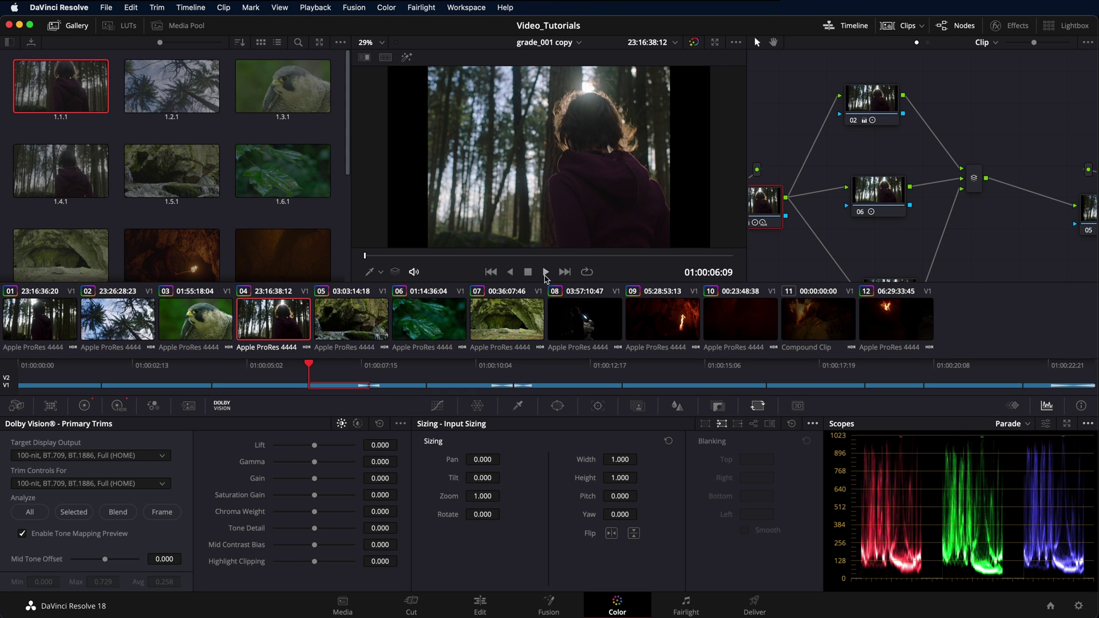
click(545, 273)
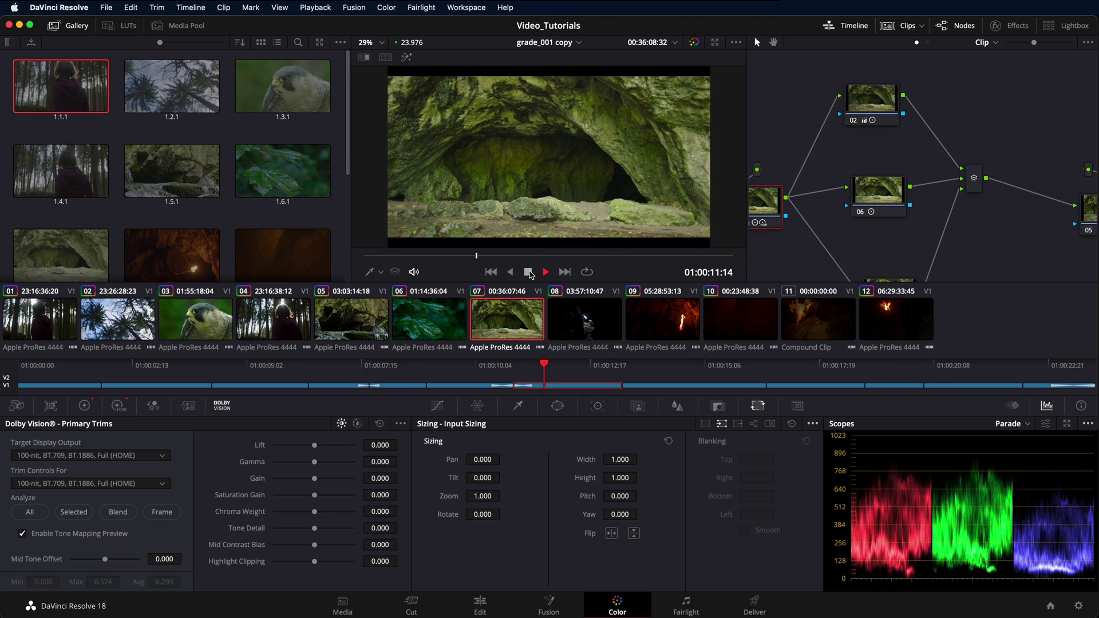
click(528, 272)
click(288, 328)
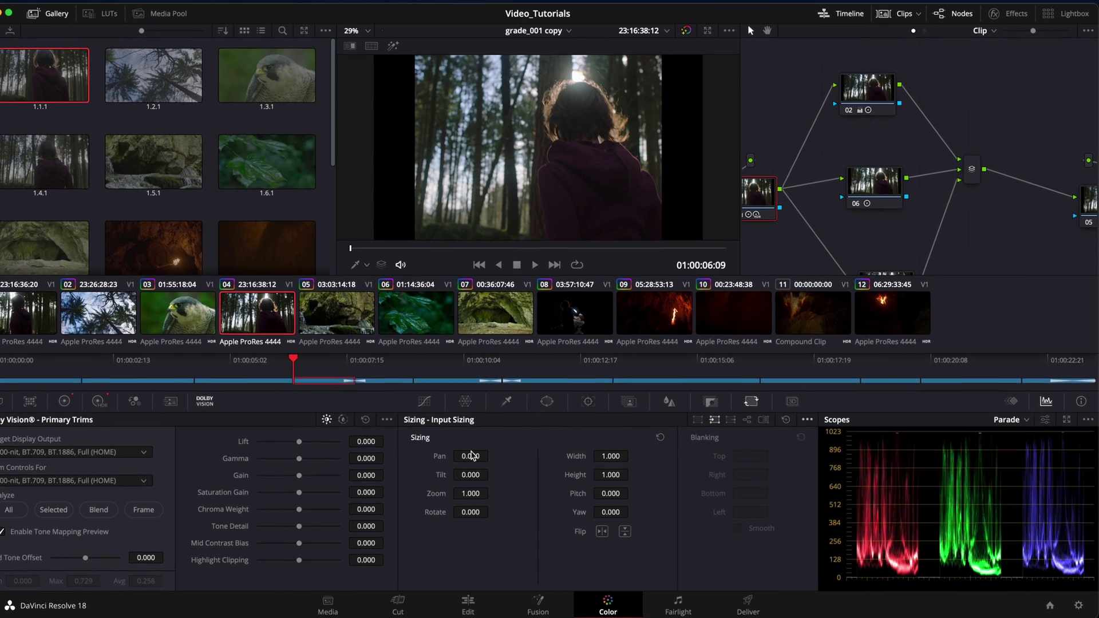
Step: Enable dual outputs on SDI in Project Settings and save
click(1079, 605)
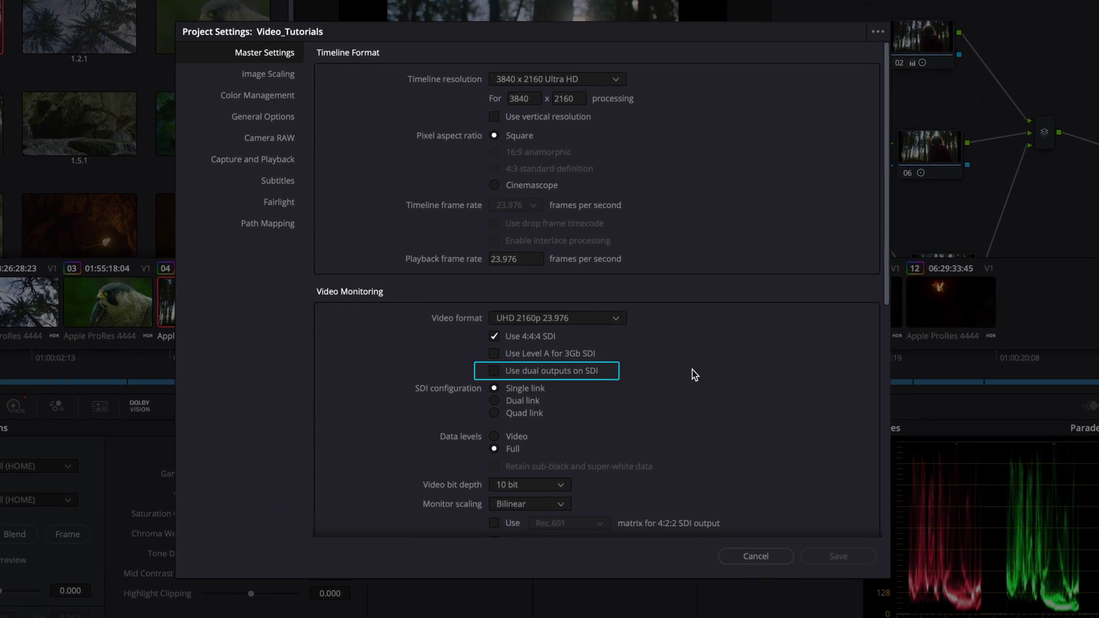
click(616, 386)
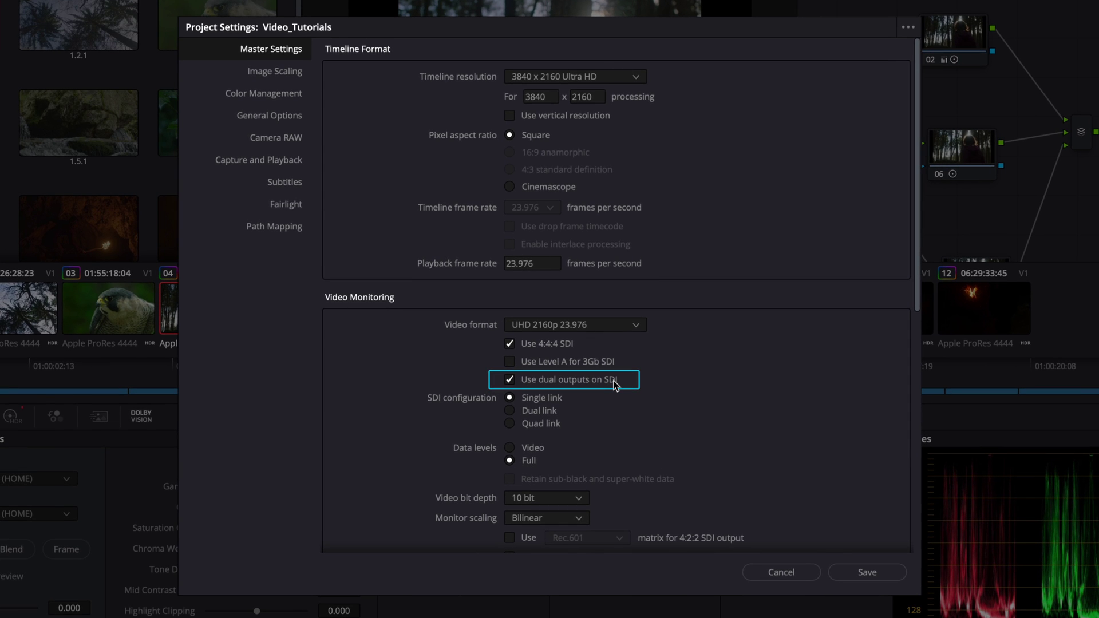
click(865, 573)
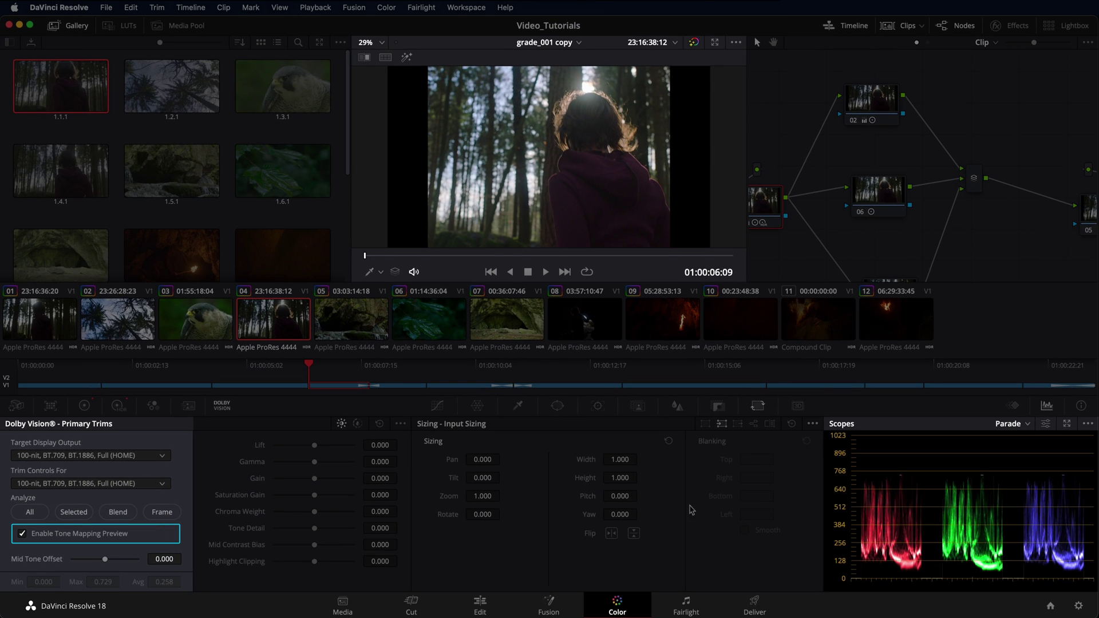
Step: Toggle Tone Mapping Preview off and back on, resave settings, and select cave clip 07
click(132, 533)
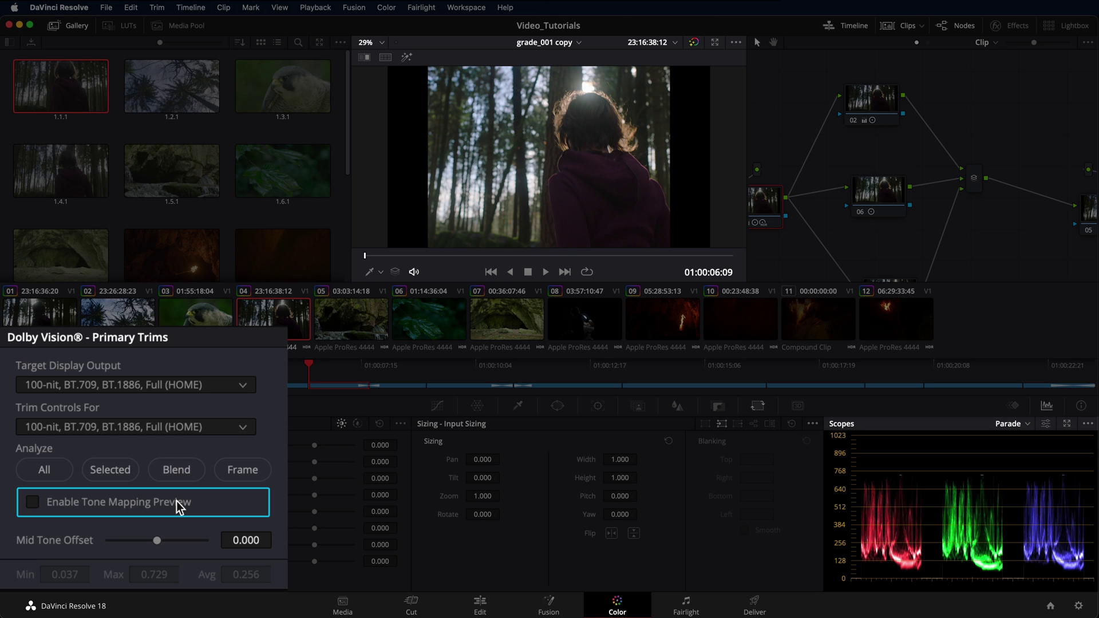
click(178, 505)
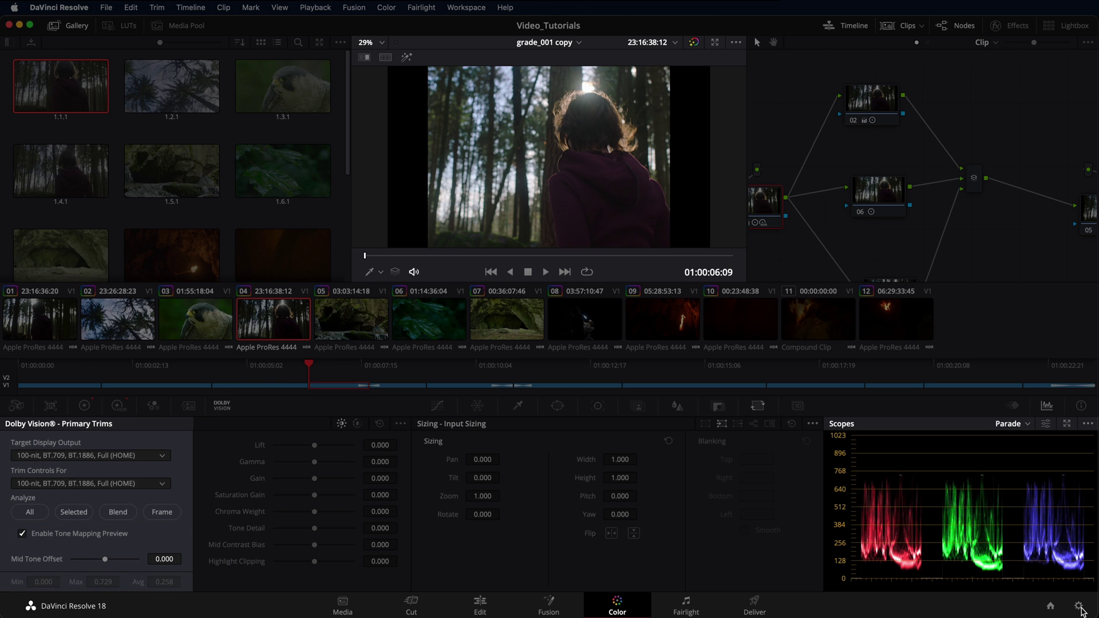
click(1078, 606)
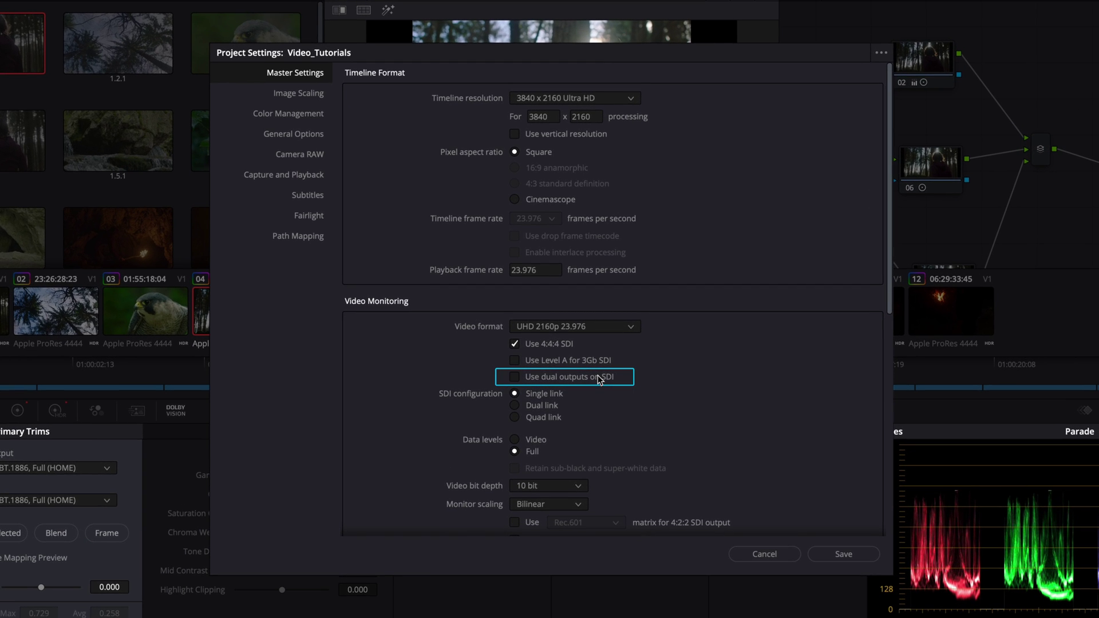
click(843, 554)
click(482, 296)
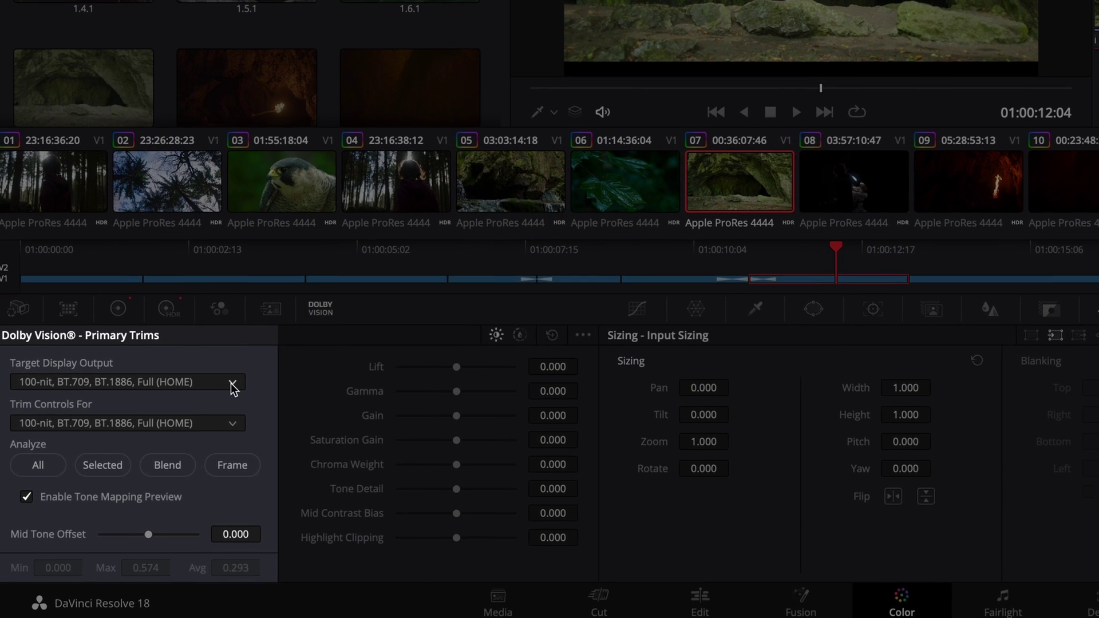
Step: Set the Dolby Vision target display to 600-nit, P3, D65, ST.2084, Full (HOME)
click(232, 383)
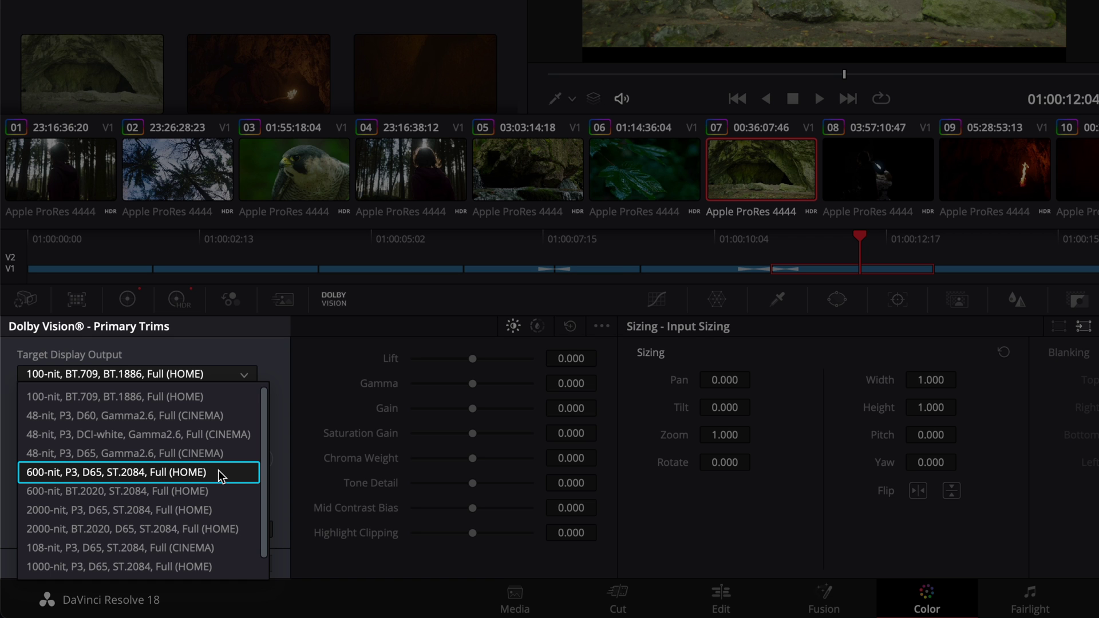
click(220, 476)
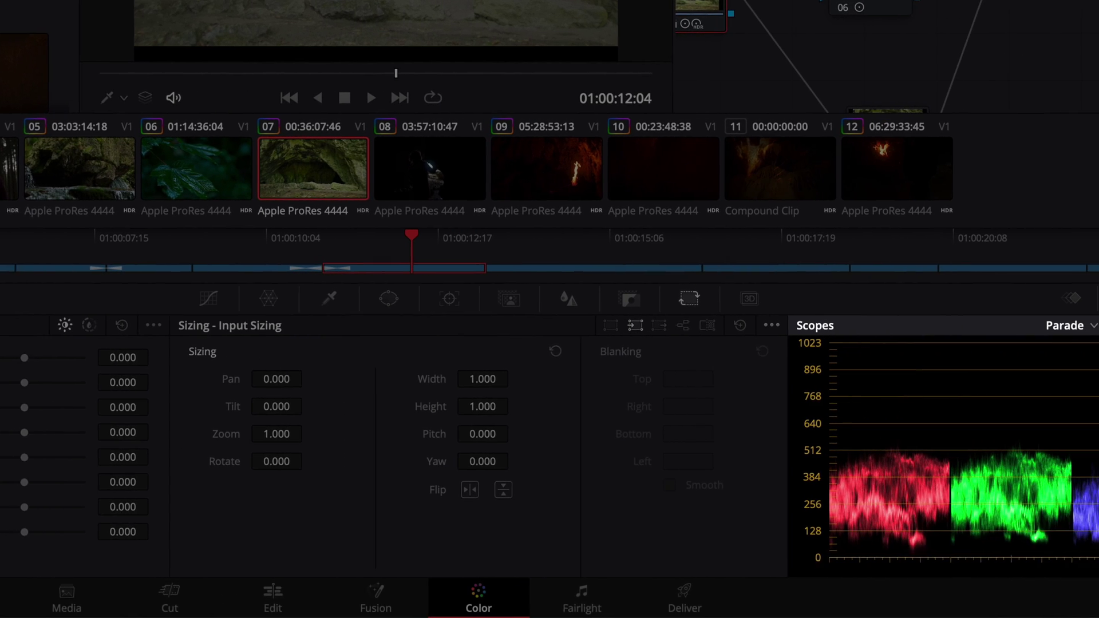
click(1085, 325)
mouse_move(1073, 346)
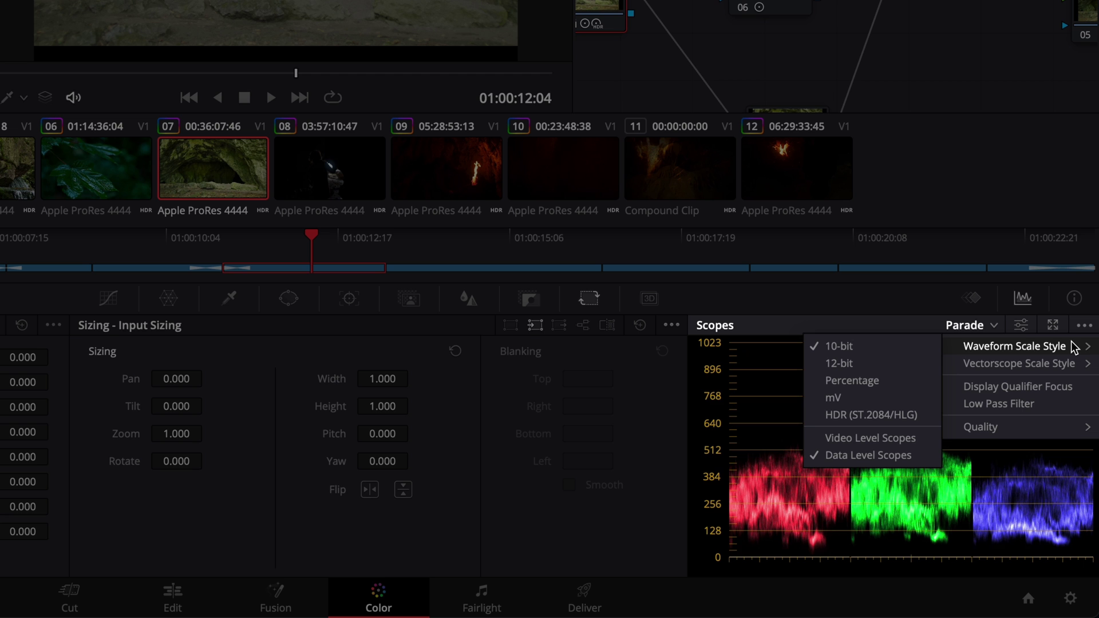
Step: Switch the parade to the HDR ST.2084 scale, then play from clip 01 and stop on falcon clip 03
click(910, 414)
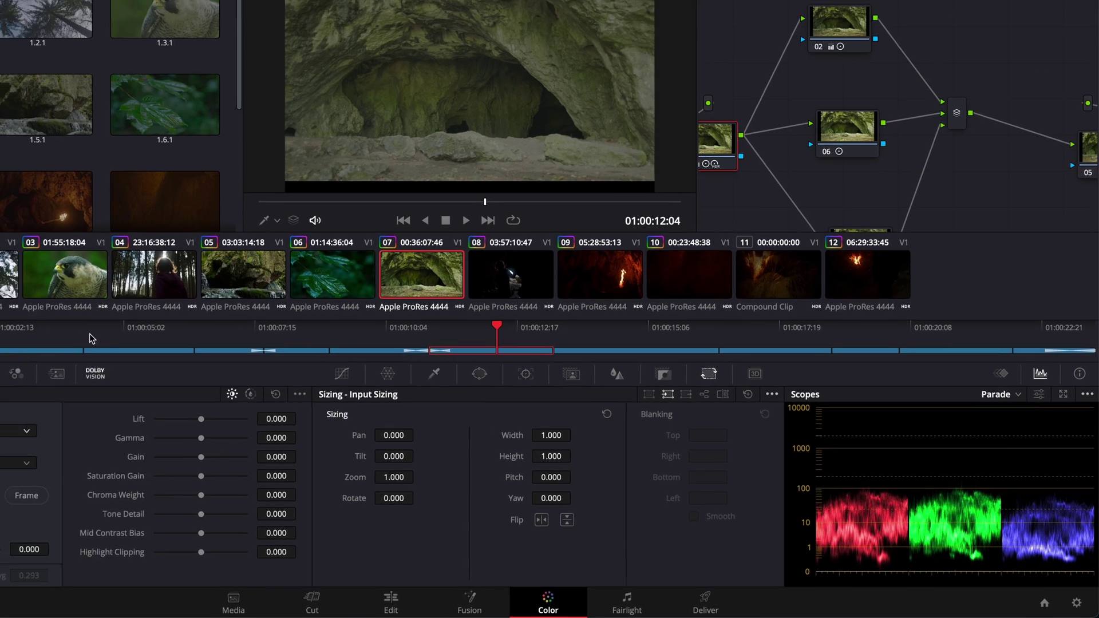
click(0, 171)
click(546, 271)
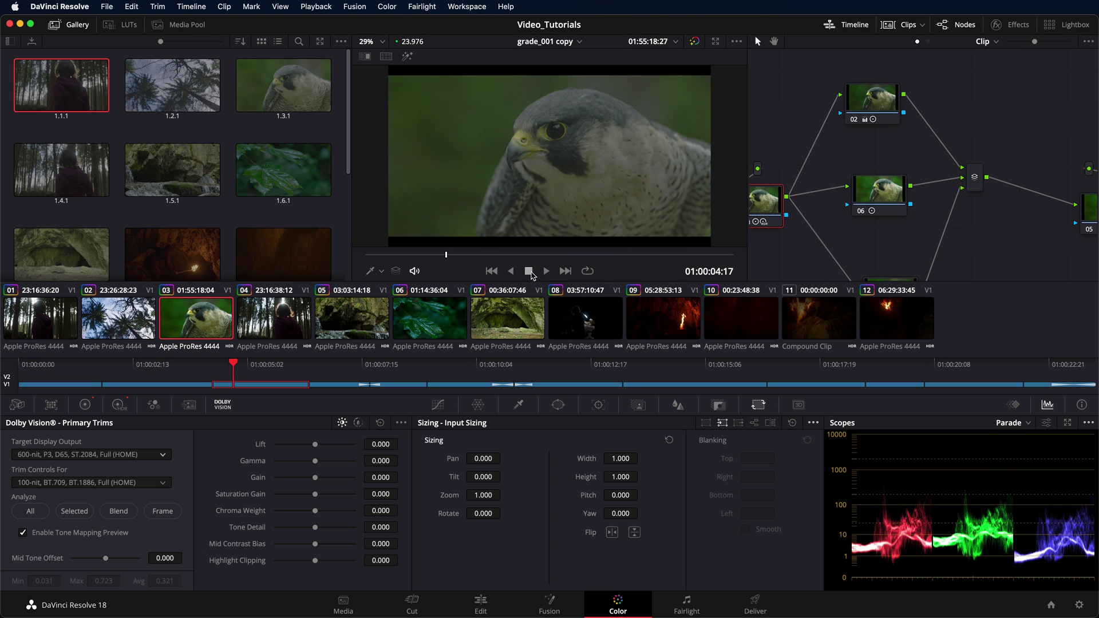
click(531, 273)
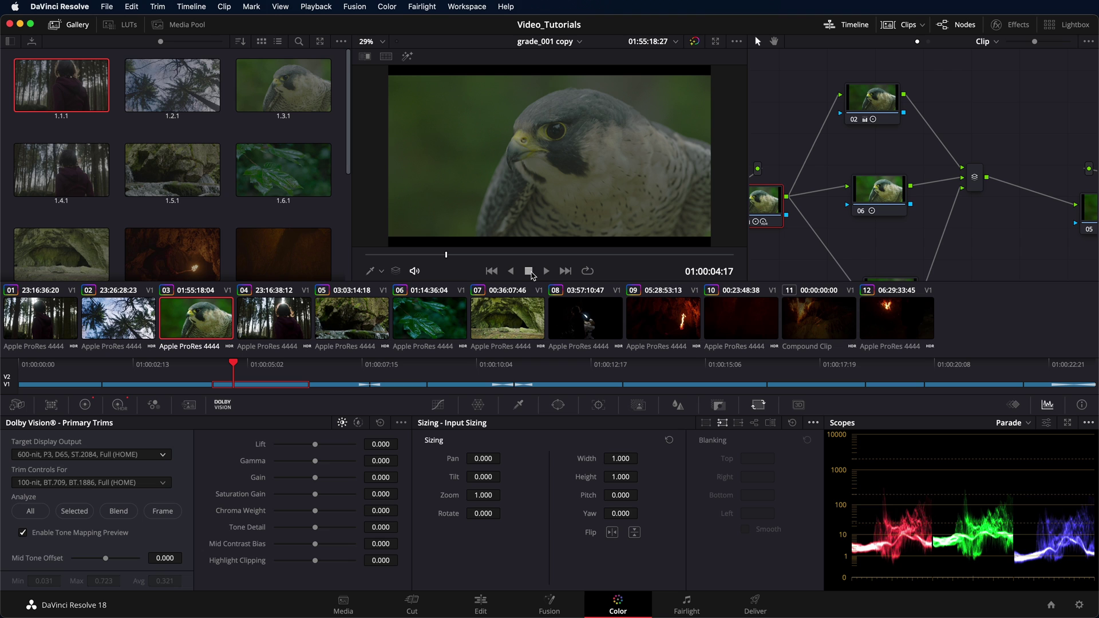